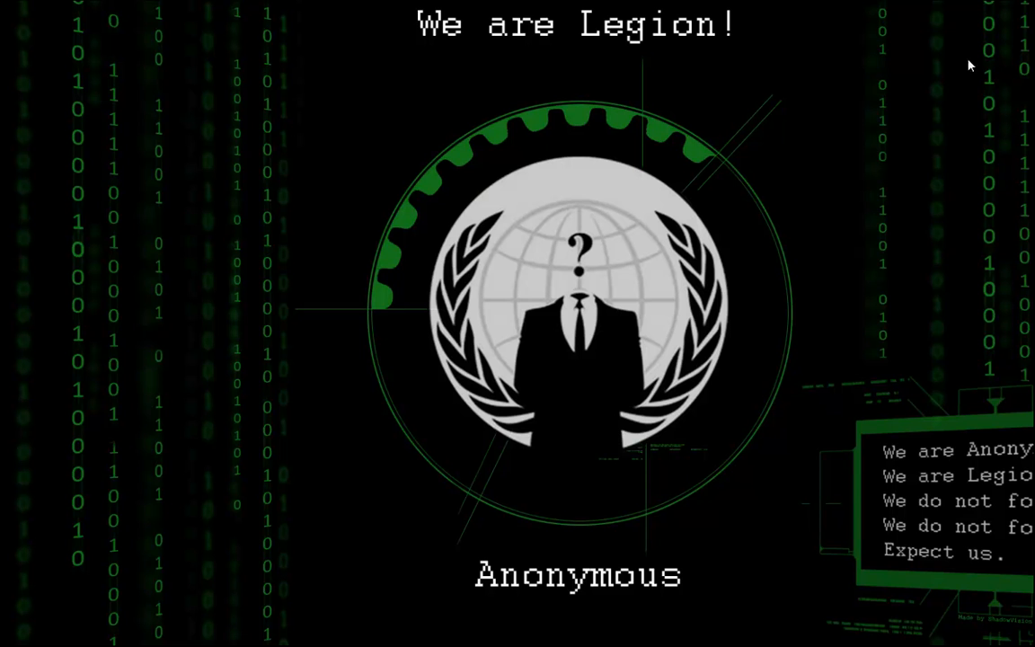
# Bring up the running TeamSpeak 3 window on the desktop
pyautogui.click(1034, 641)
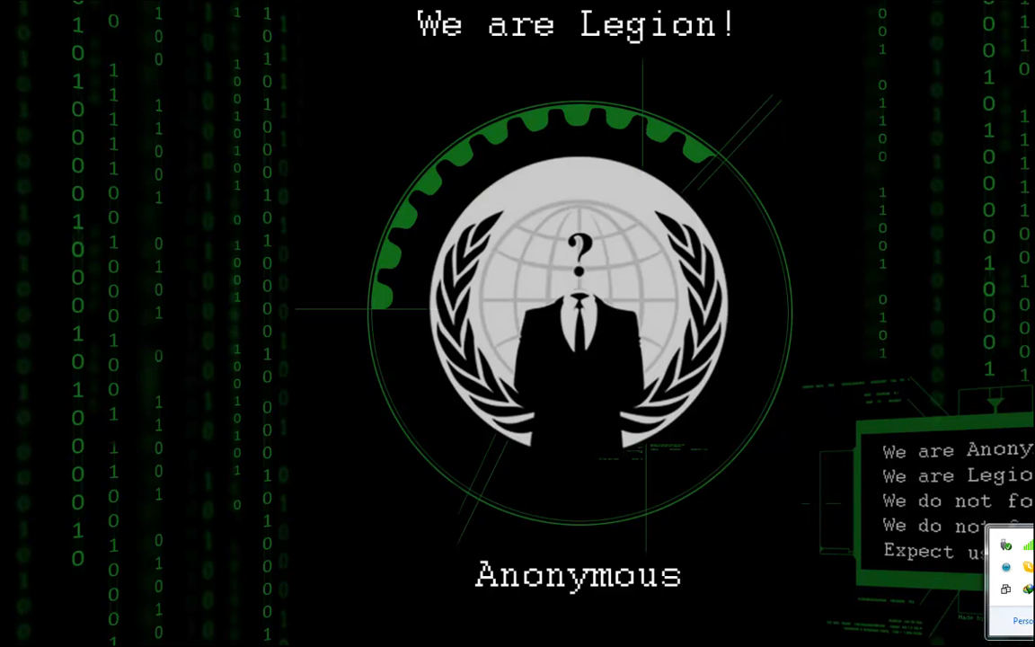
pyautogui.click(1005, 567)
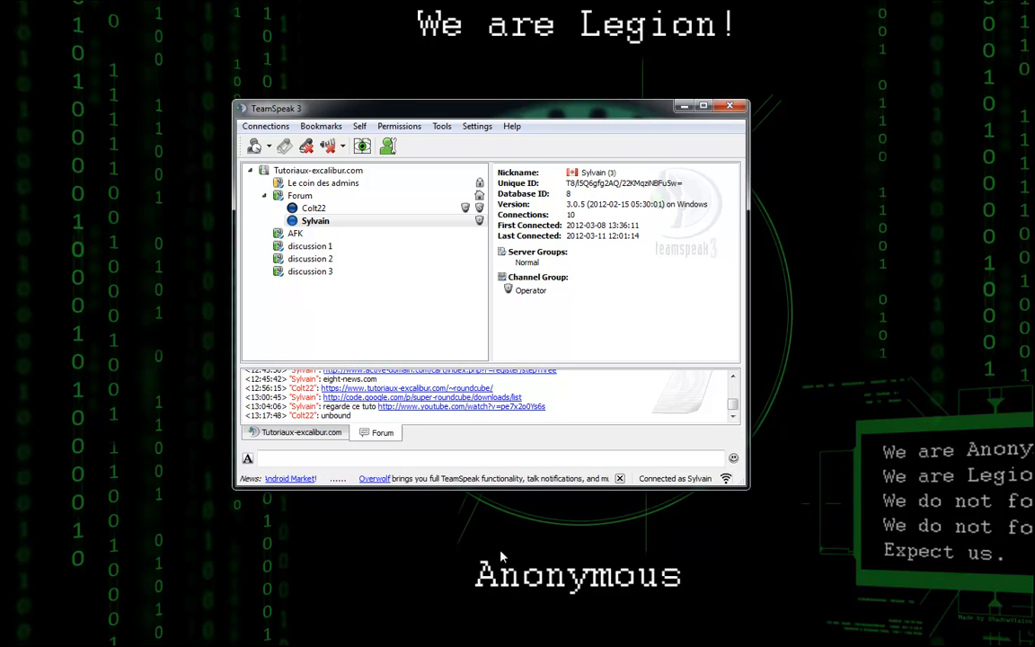
# Switch to Photoshop Elements, create a new image from the full-desktop capture in the clipboard, and make its document window taller
pyautogui.click(419, 644)
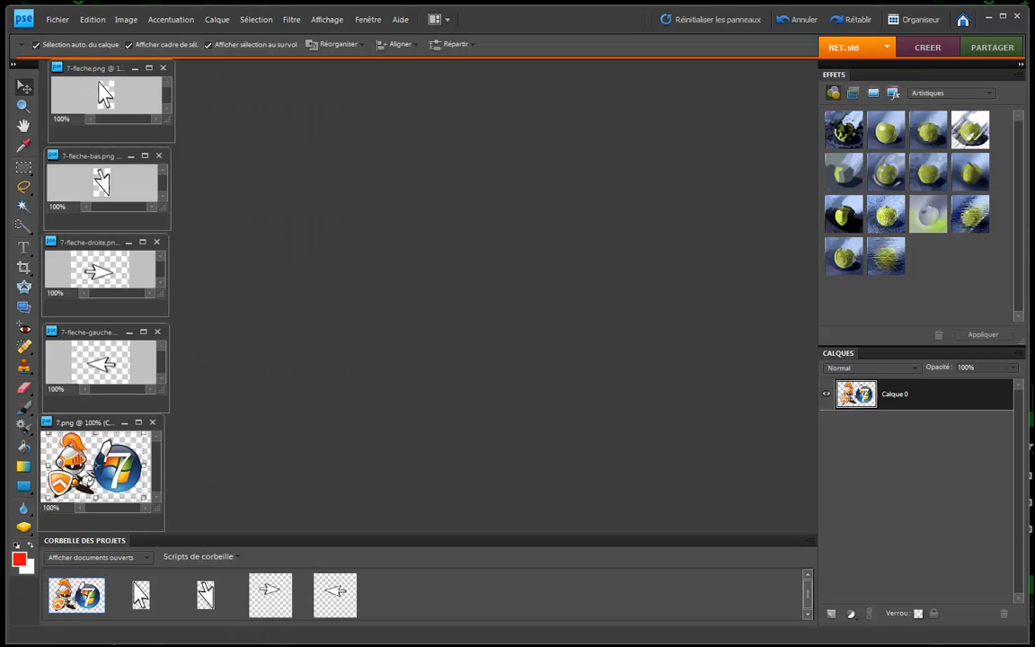
pyautogui.click(58, 21)
pyautogui.moveTo(155, 35)
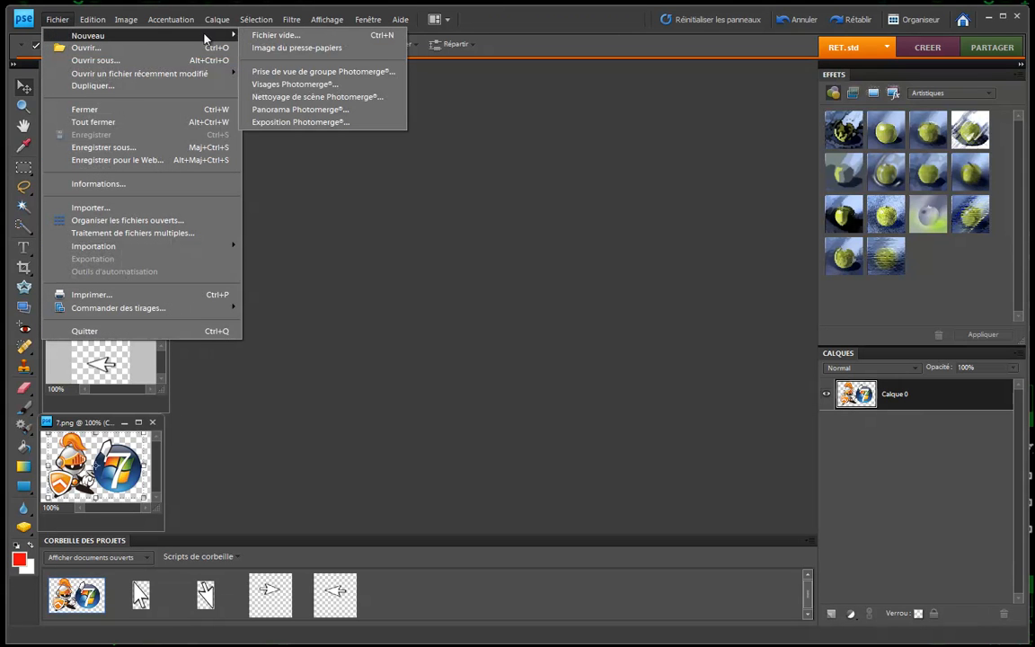
pyautogui.click(305, 49)
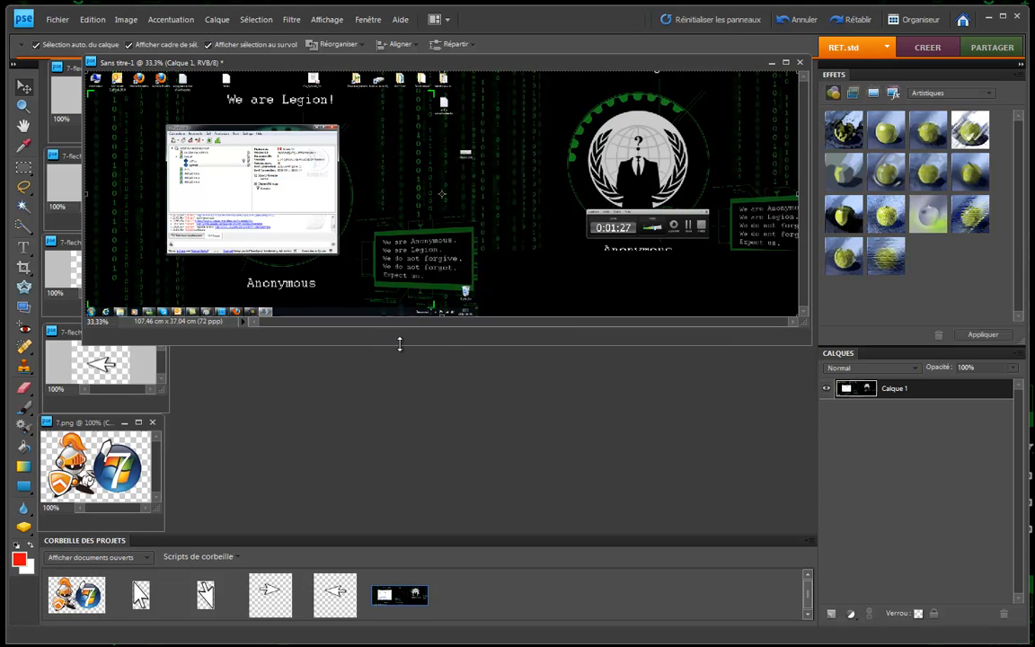
pyautogui.moveTo(398, 346); pyautogui.dragTo(398, 483)
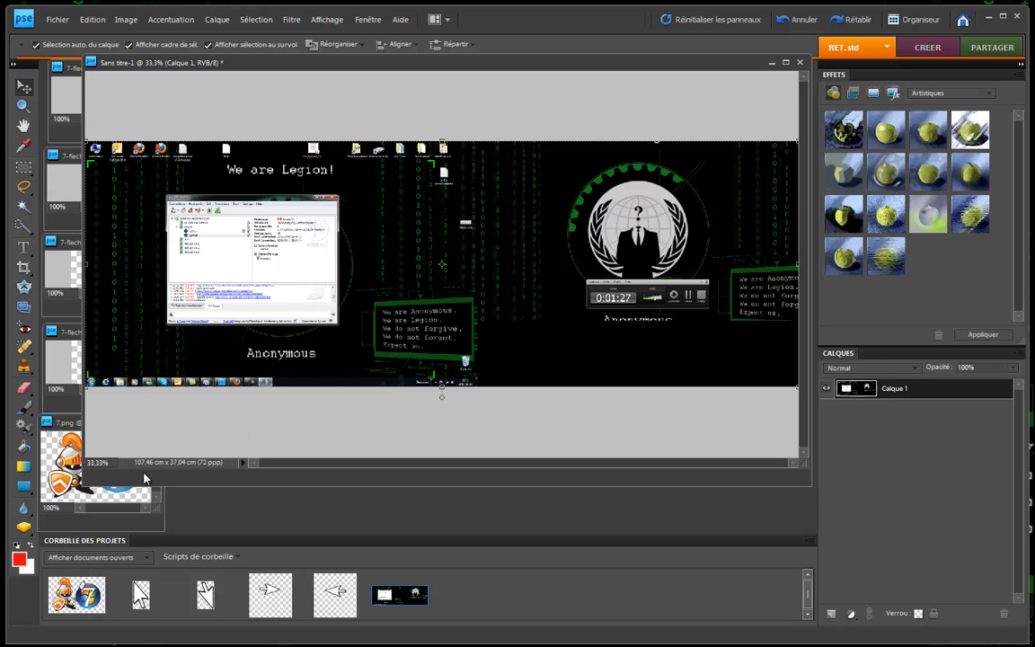
# Examine the TeamSpeak part of the full-desktop capture at 53% zoom and close the document without saving
pyautogui.click(97, 462)
pyautogui.write('3%')
pyautogui.press('Return')
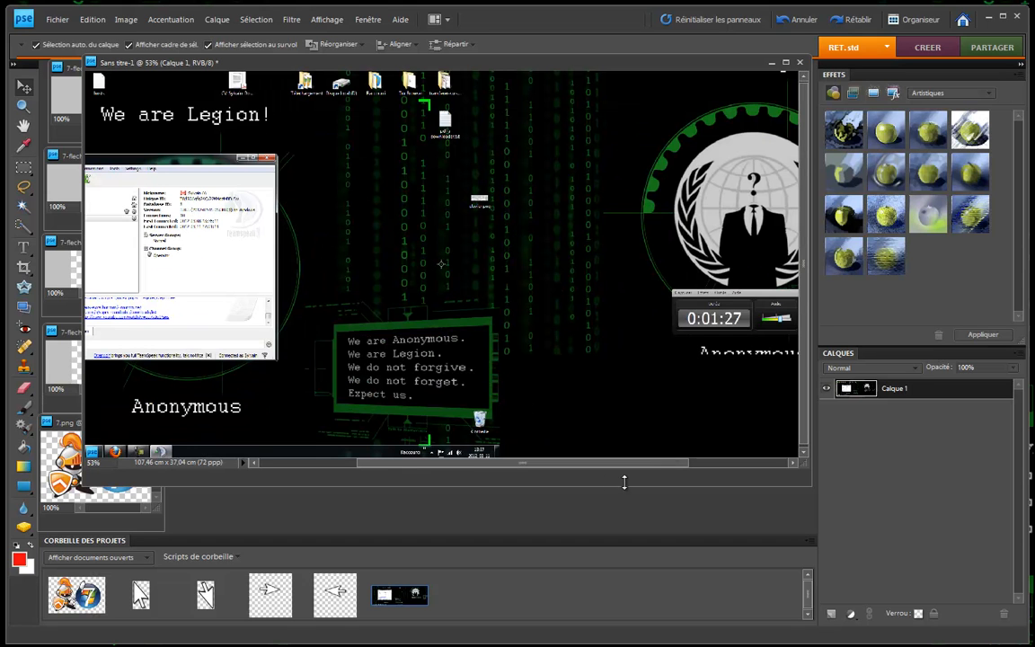
pyautogui.moveTo(640, 467); pyautogui.dragTo(518, 467)
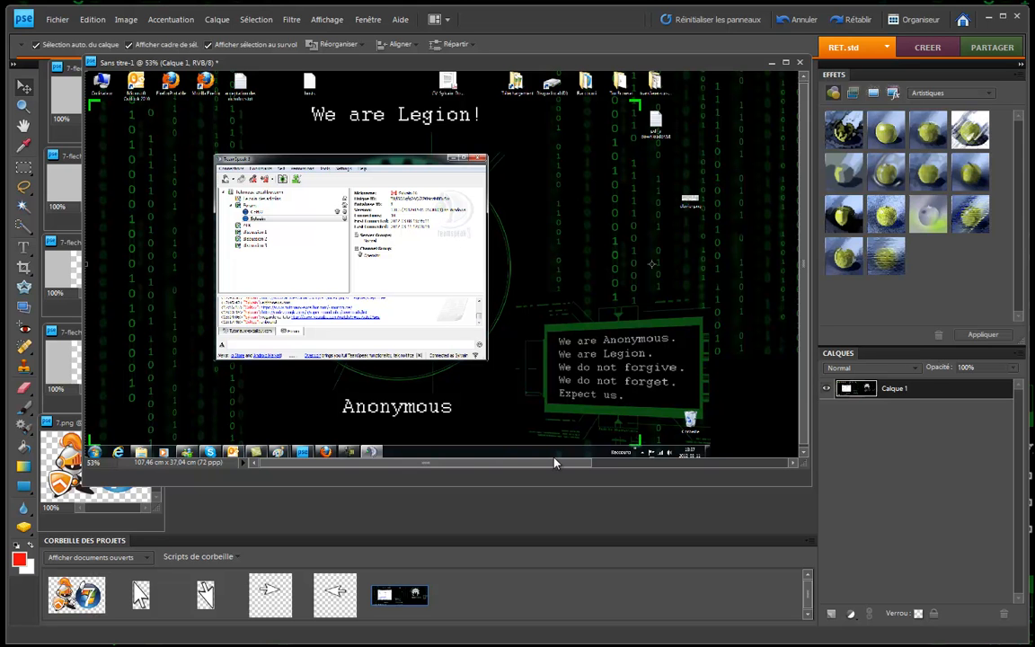
pyautogui.moveTo(550, 463); pyautogui.dragTo(526, 471)
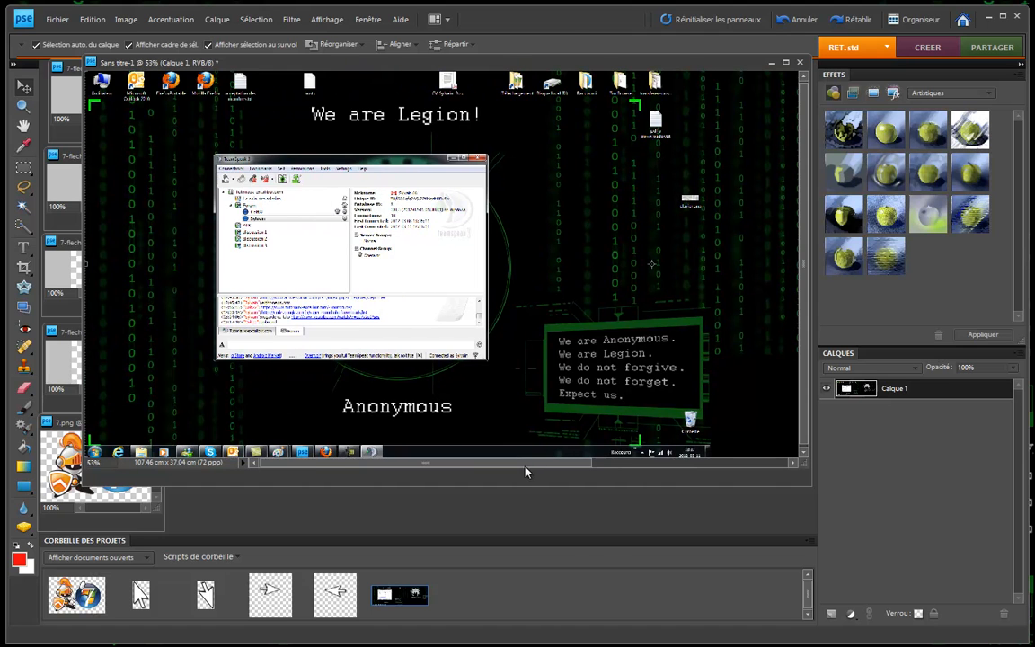
pyautogui.click(800, 64)
pyautogui.click(528, 255)
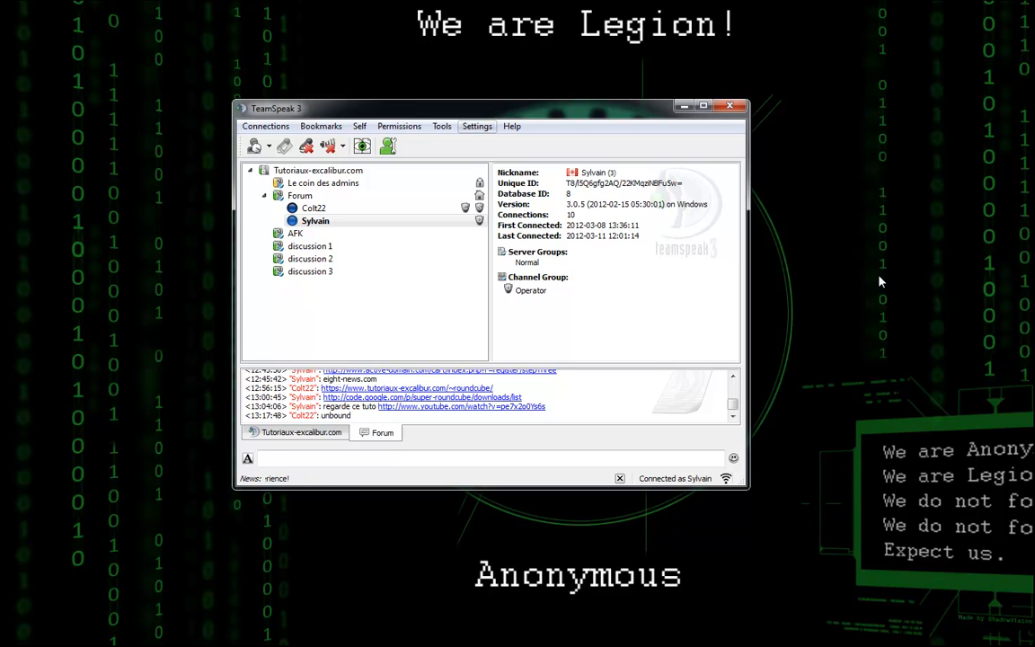
# View the keyboard diagram clavier.png and close the photo viewer
pyautogui.hotkey('alt', 'Tab')
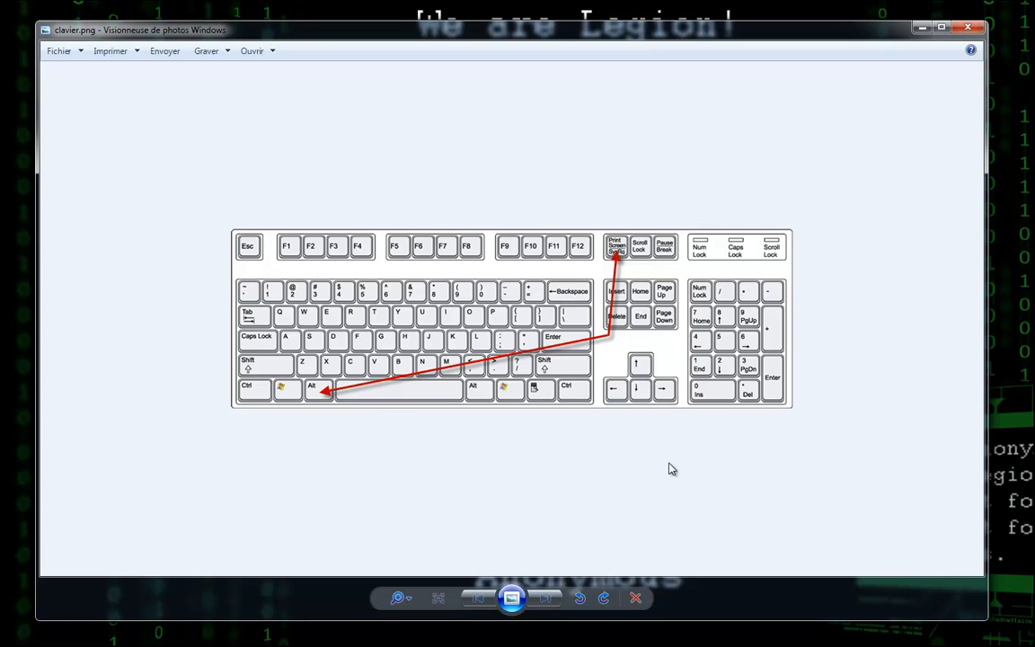
pyautogui.click(967, 28)
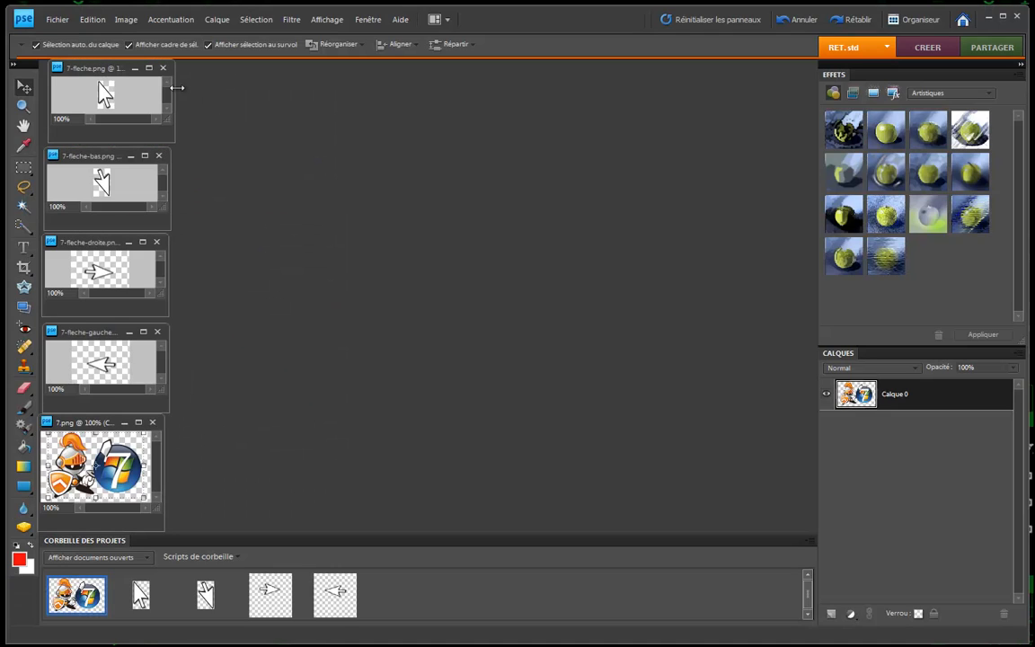
# Create another new image from the clipboard in Photoshop Elements and discard it without saving
pyautogui.click(52, 21)
pyautogui.moveTo(63, 36)
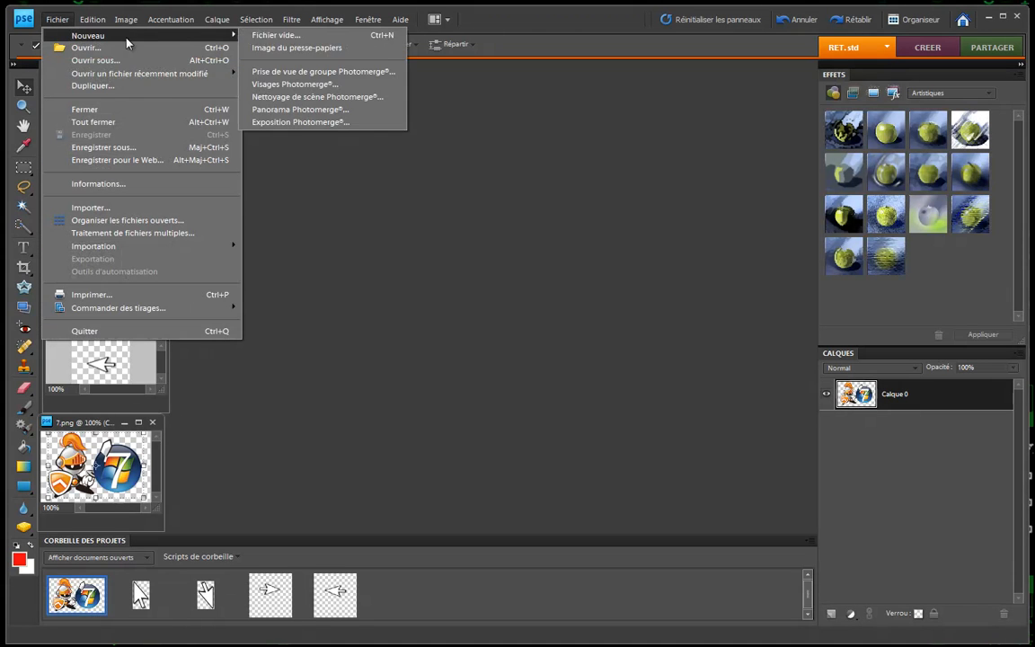
pyautogui.click(318, 48)
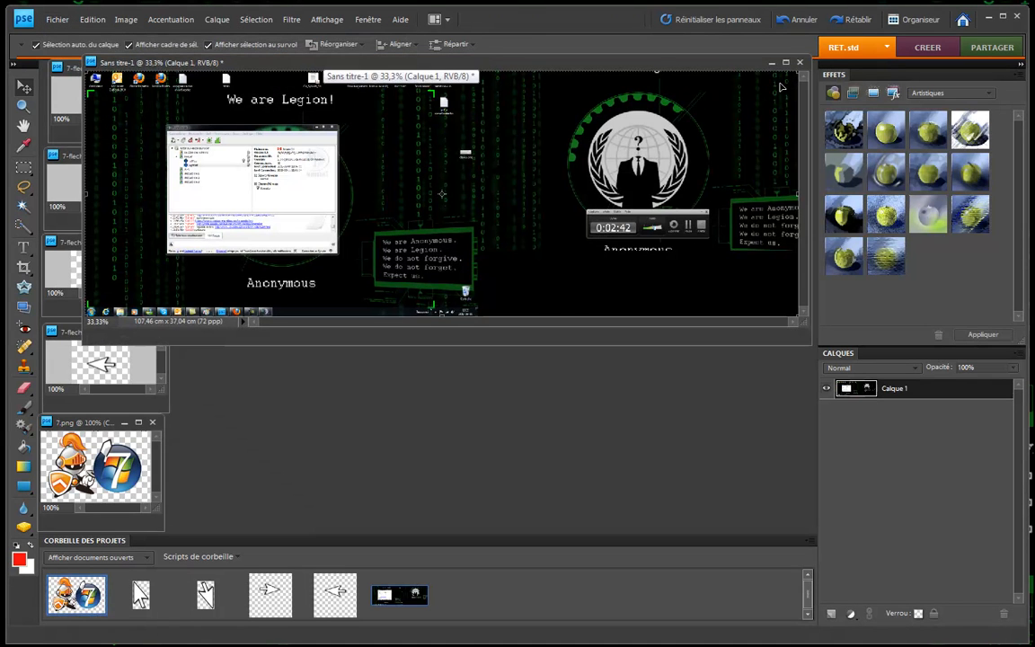
pyautogui.click(798, 64)
pyautogui.press('n')
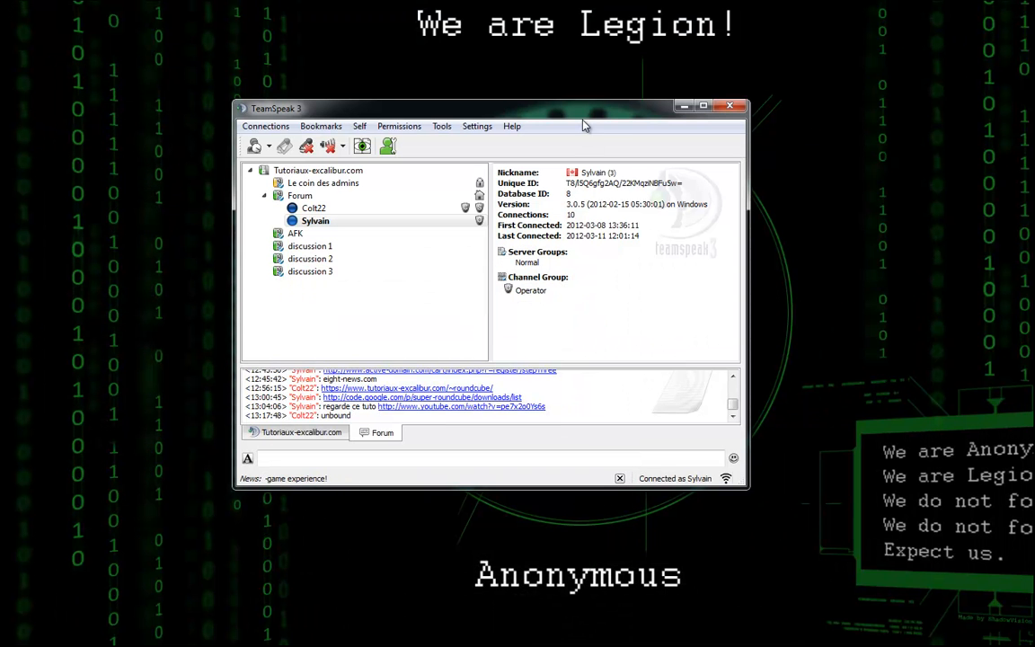
# Capture only the TeamSpeak window, create a new Photoshop Elements image from the clipboard, and move its document window clear of the others
pyautogui.press('alt')
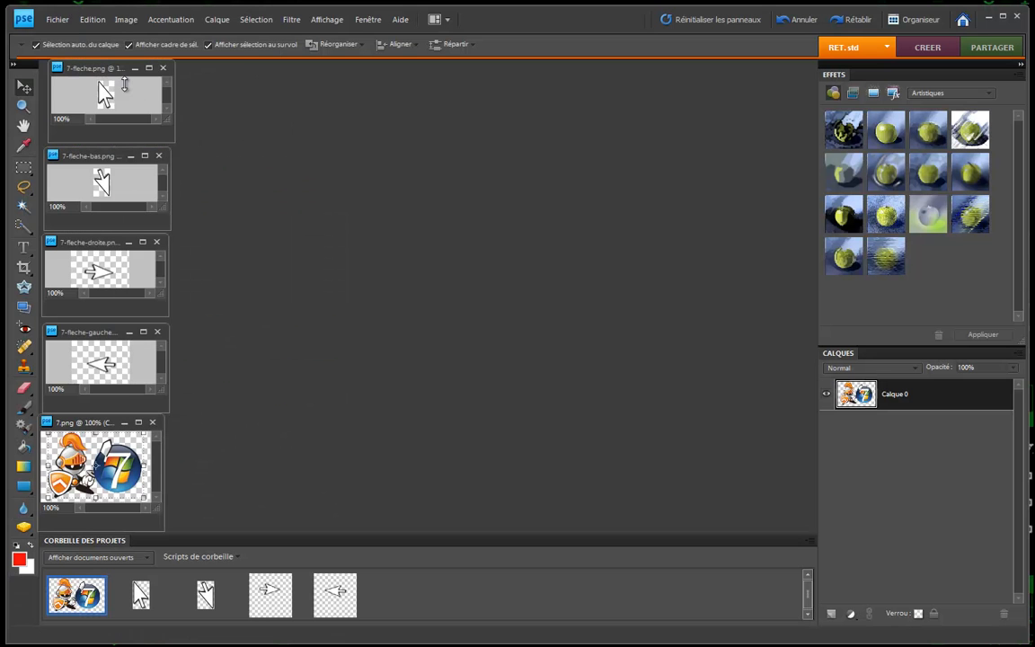
pyautogui.click(54, 18)
pyautogui.moveTo(76, 36)
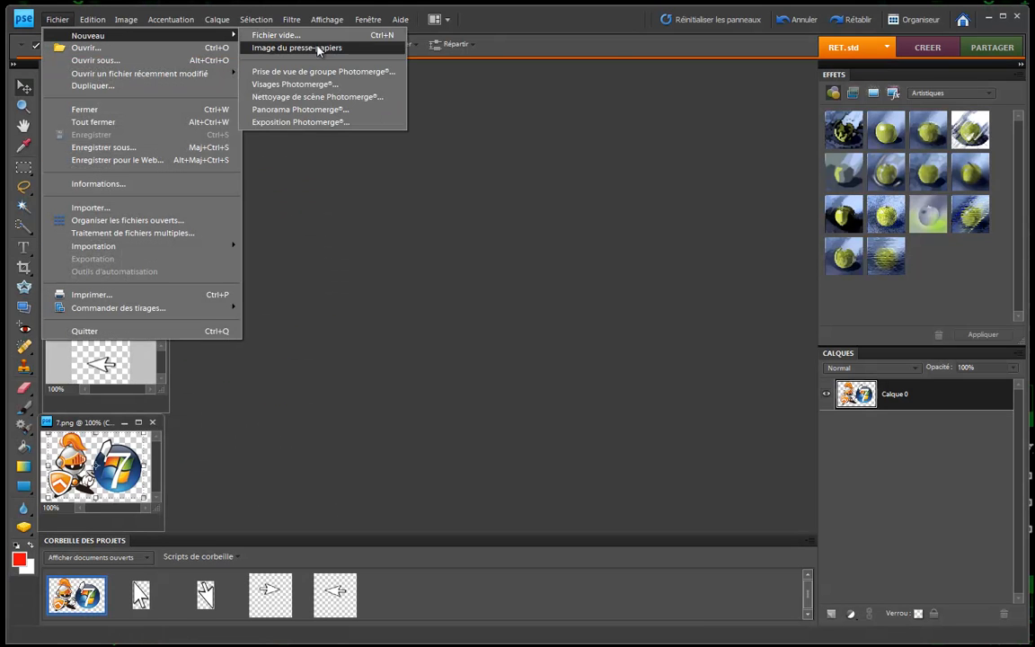
pyautogui.click(286, 45)
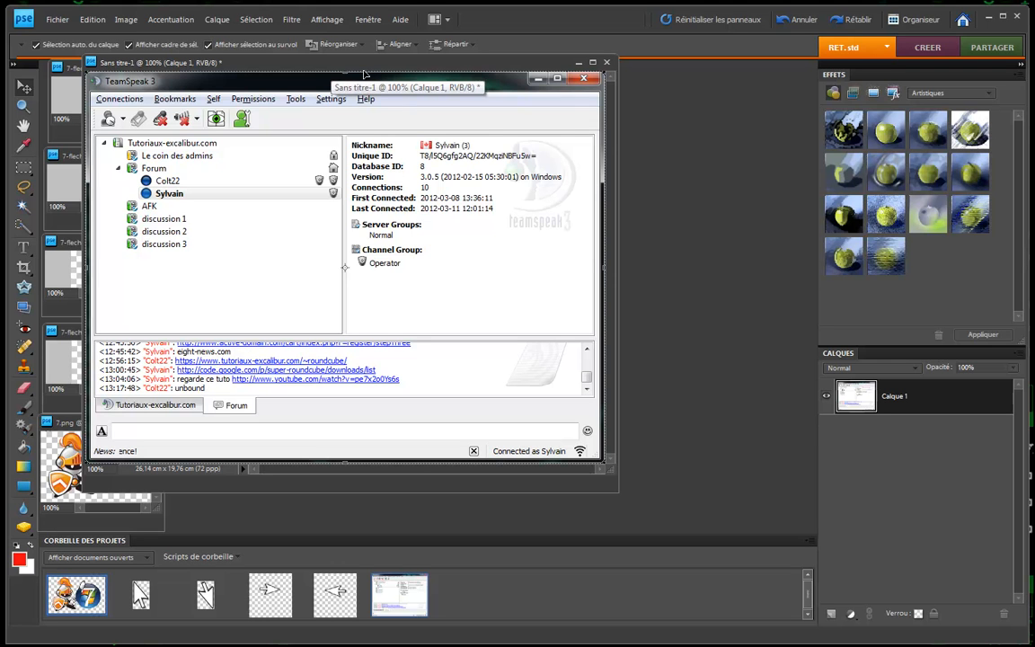
pyautogui.moveTo(324, 62); pyautogui.dragTo(449, 100)
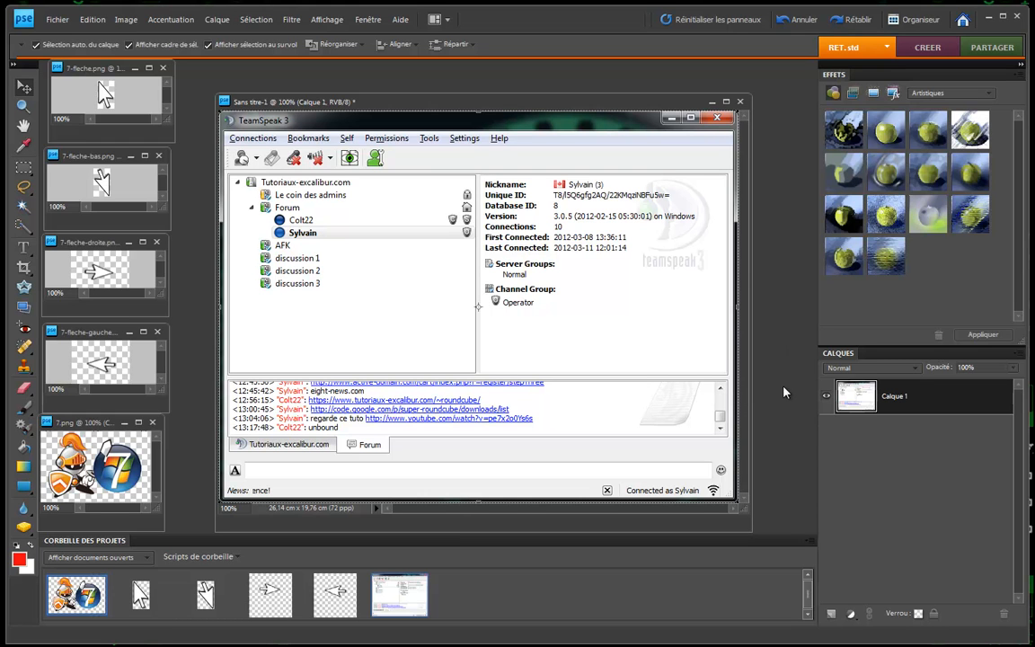
# Close the untitled TeamSpeak capture without saving and minimize Photoshop Elements
pyautogui.click(741, 102)
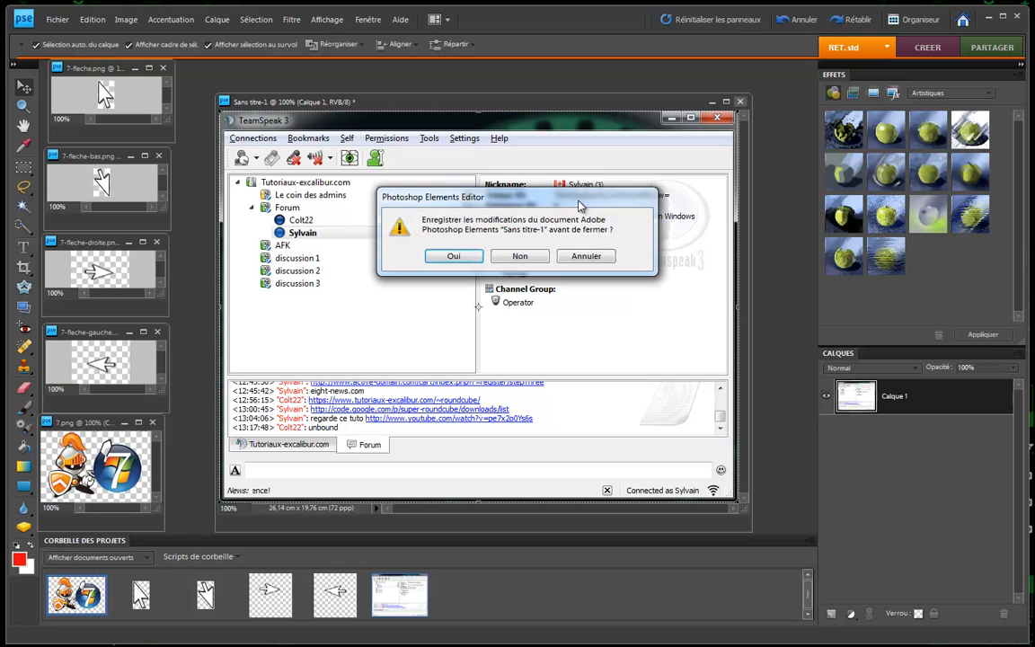
pyautogui.click(535, 258)
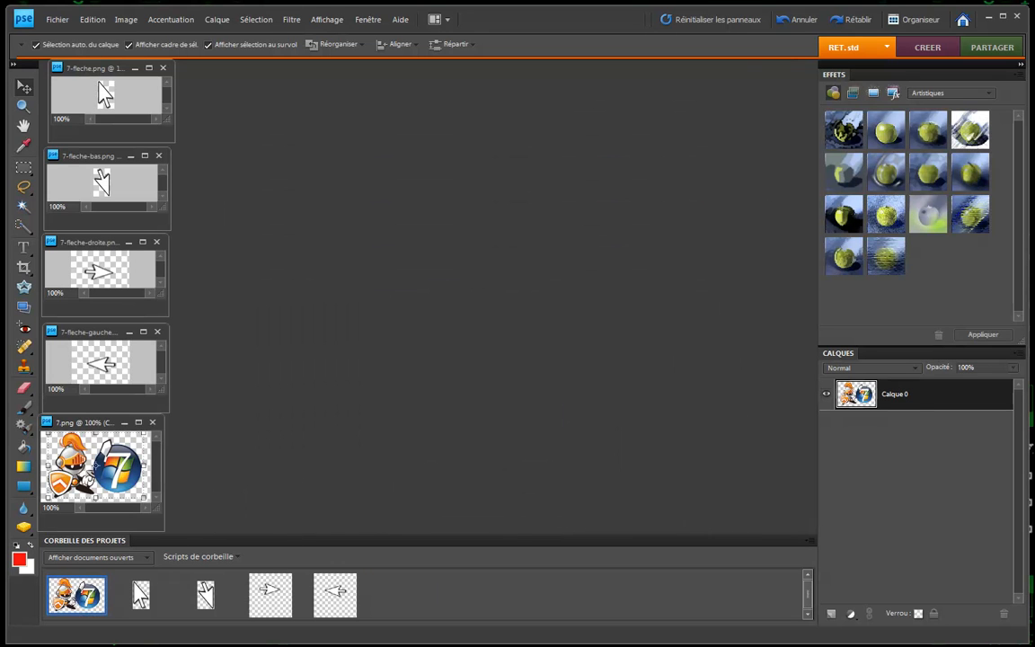
pyautogui.click(988, 17)
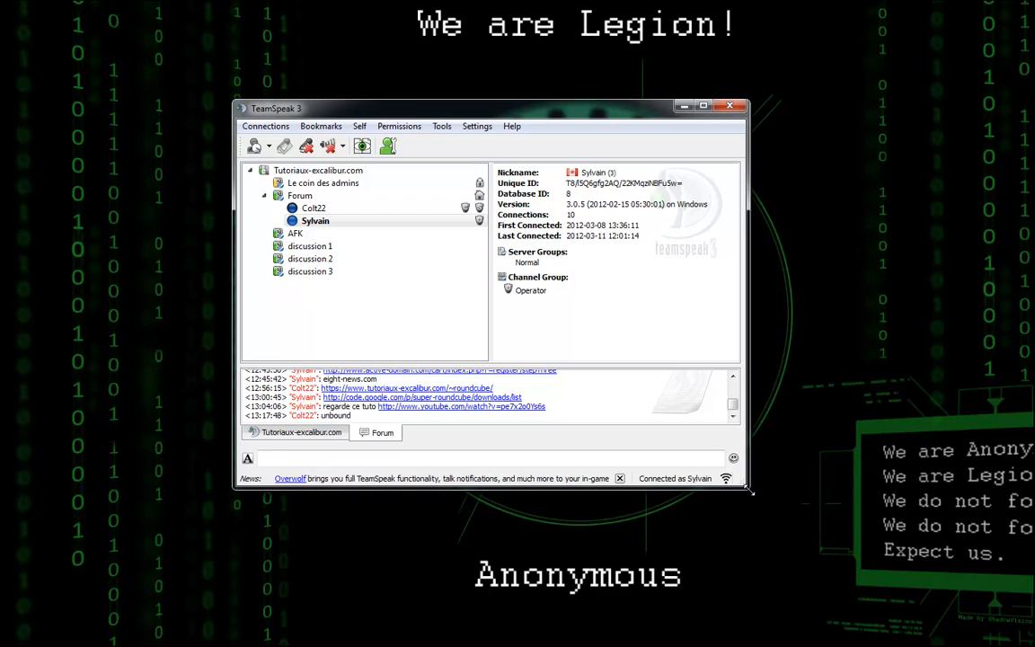
# Make the TeamSpeak window slightly narrower and shorter
pyautogui.moveTo(743, 489); pyautogui.dragTo(738, 458)
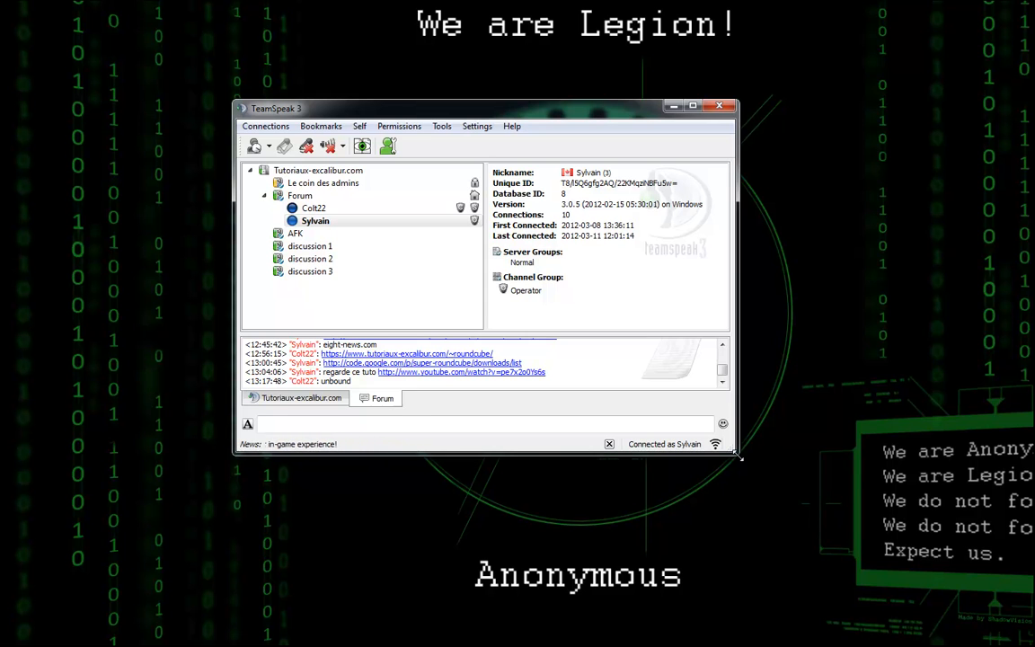
pyautogui.moveTo(737, 456); pyautogui.dragTo(736, 474)
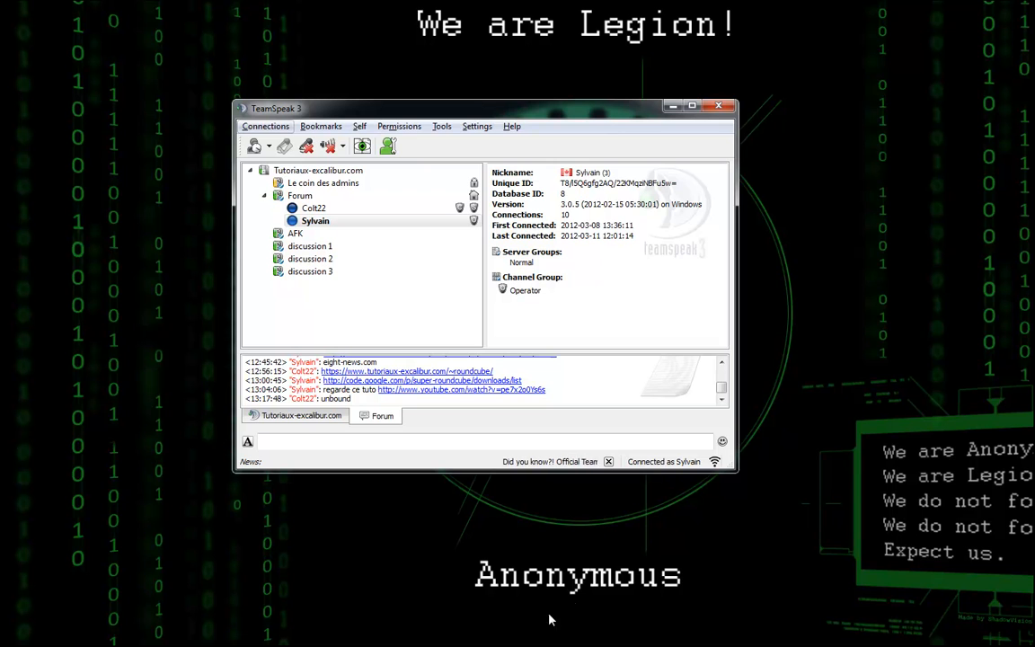
# Switch to Photoshop Elements, create a new image from the clipboard capture of the resized TeamSpeak window, and reposition its document window
pyautogui.click(526, 646)
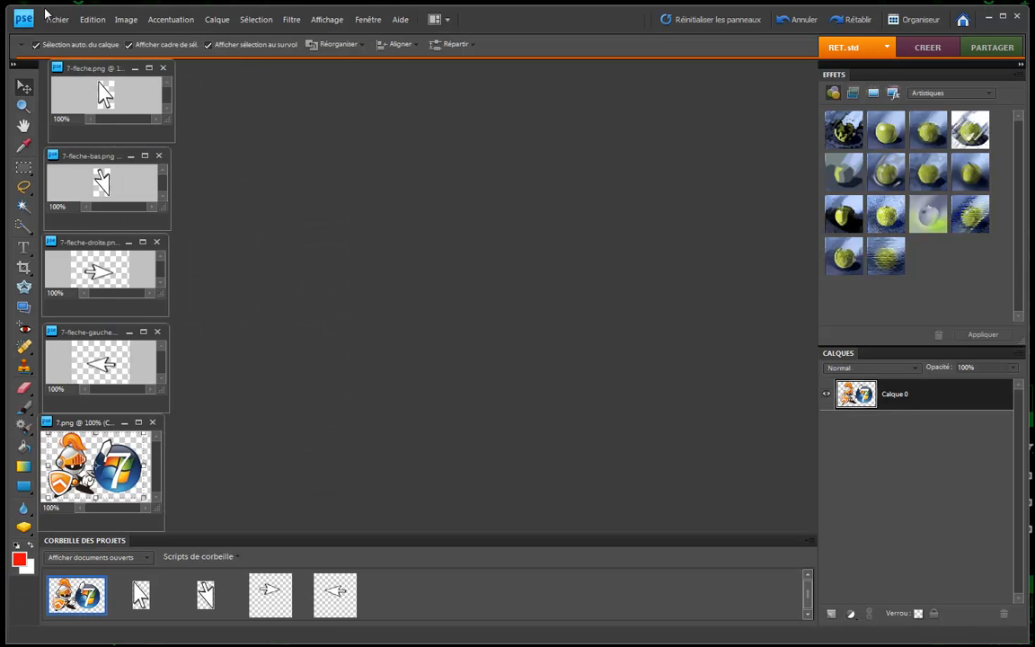
pyautogui.click(54, 20)
pyautogui.click(296, 48)
pyautogui.moveTo(402, 68); pyautogui.dragTo(564, 99)
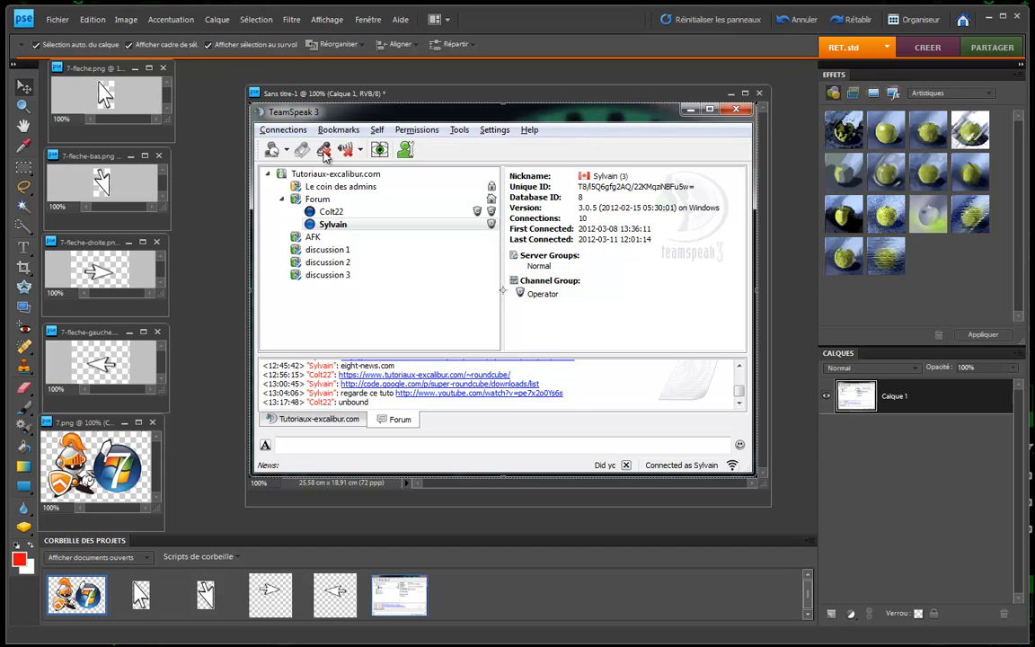
# Copy the knight and Windows 7 logo from 7.png into the capture, placing it in the lower-right corner of the TeamSpeak info pane
pyautogui.click(117, 480)
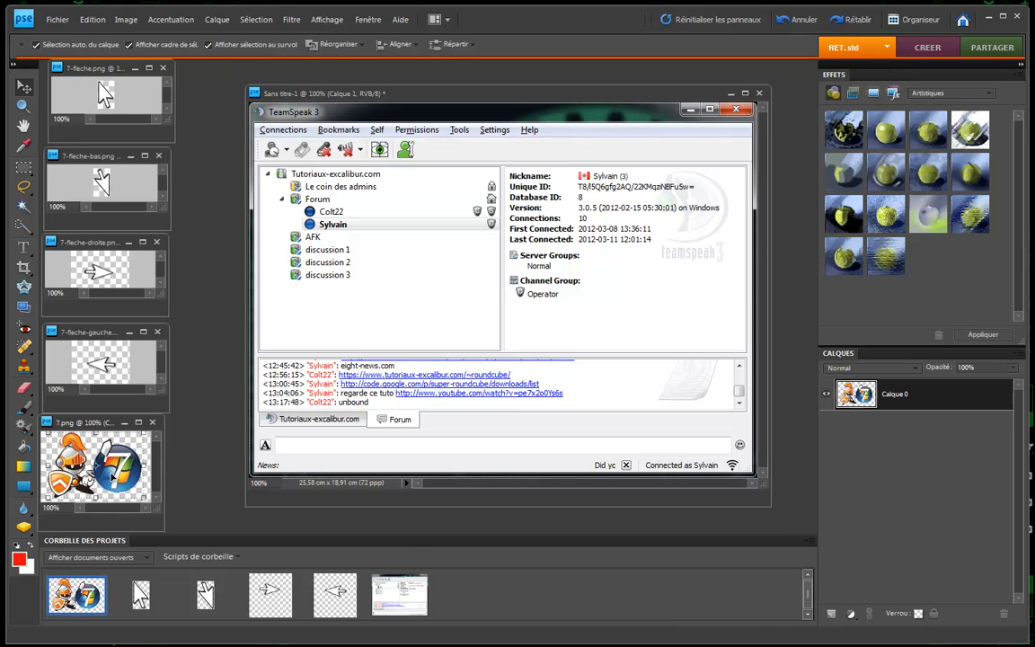
pyautogui.moveTo(127, 444); pyautogui.dragTo(211, 430)
pyautogui.moveTo(675, 336); pyautogui.dragTo(689, 315)
pyautogui.moveTo(626, 269); pyautogui.dragTo(661, 293)
pyautogui.click(691, 361)
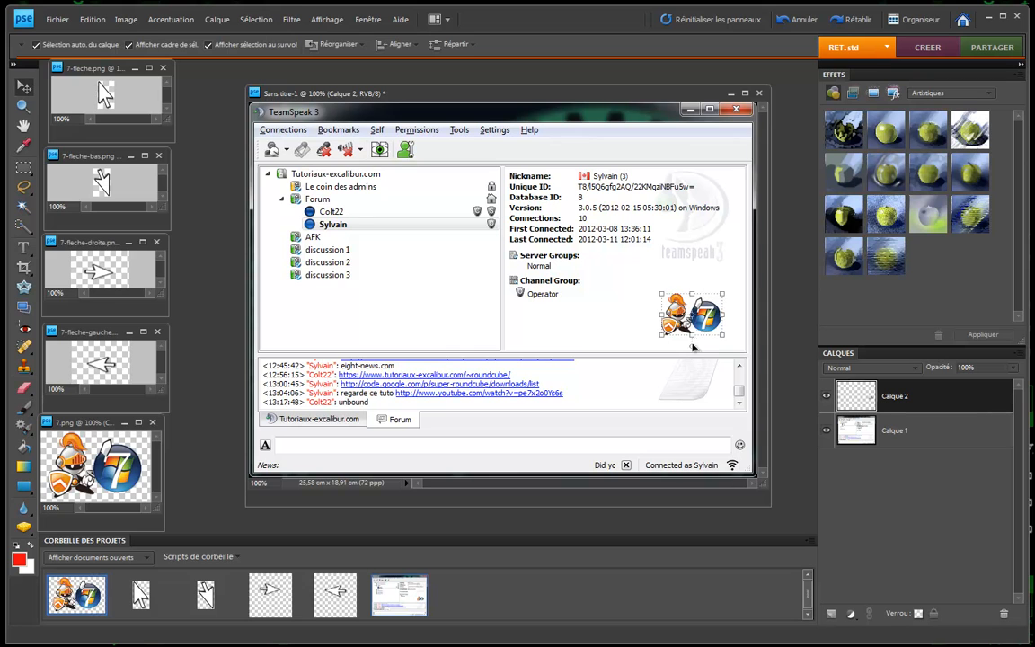
pyautogui.click(577, 323)
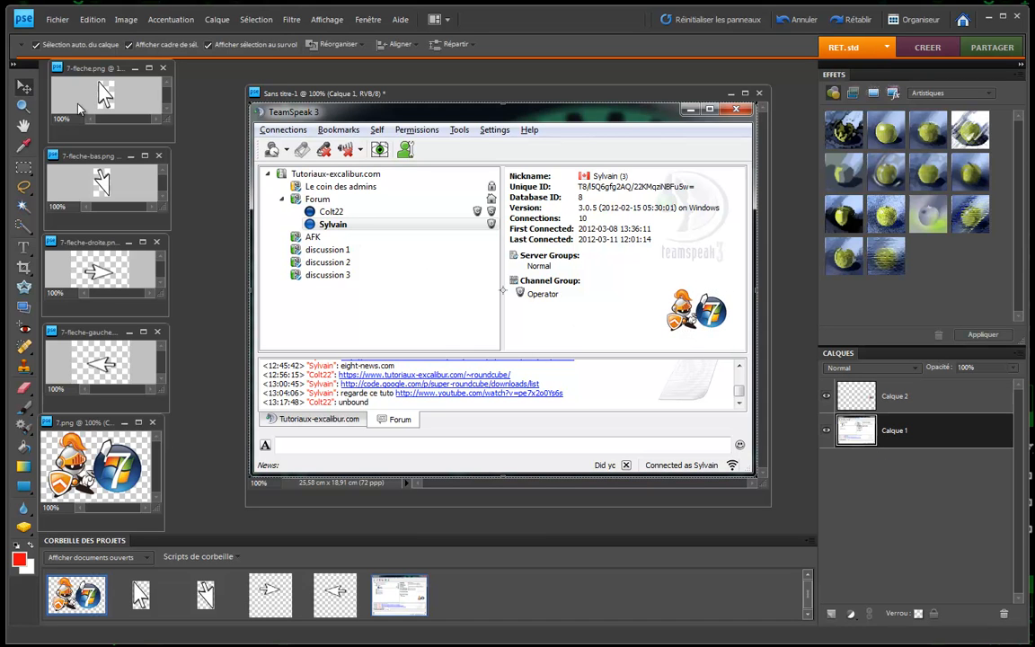
# Copy the arrow from 7-fleche.png into the capture so it points at the bold user entry under the Forum channel
pyautogui.click(93, 89)
pyautogui.moveTo(106, 92); pyautogui.dragTo(336, 237)
pyautogui.click(406, 261)
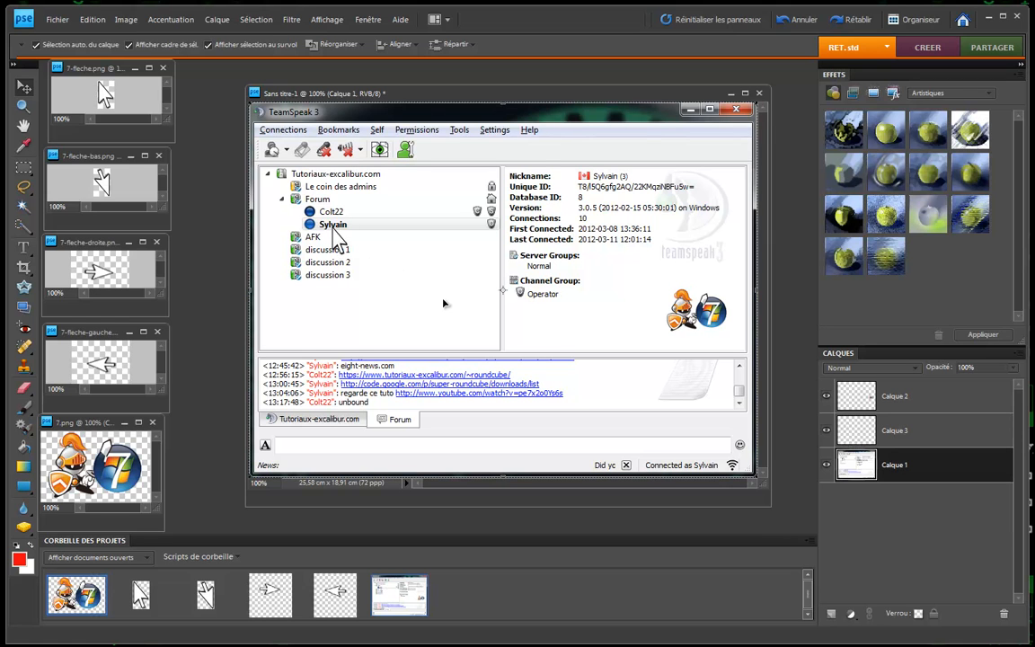
# Save the annotated capture for the web as a JPEG named Sans-titre-1.jpg on the desktop
pyautogui.click(56, 20)
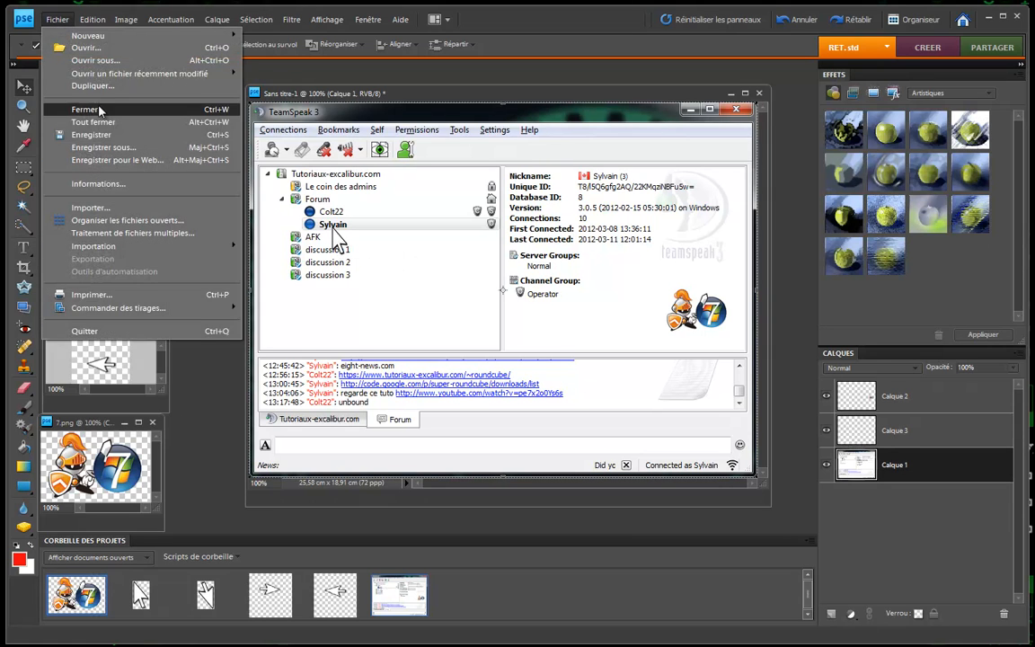
pyautogui.click(126, 160)
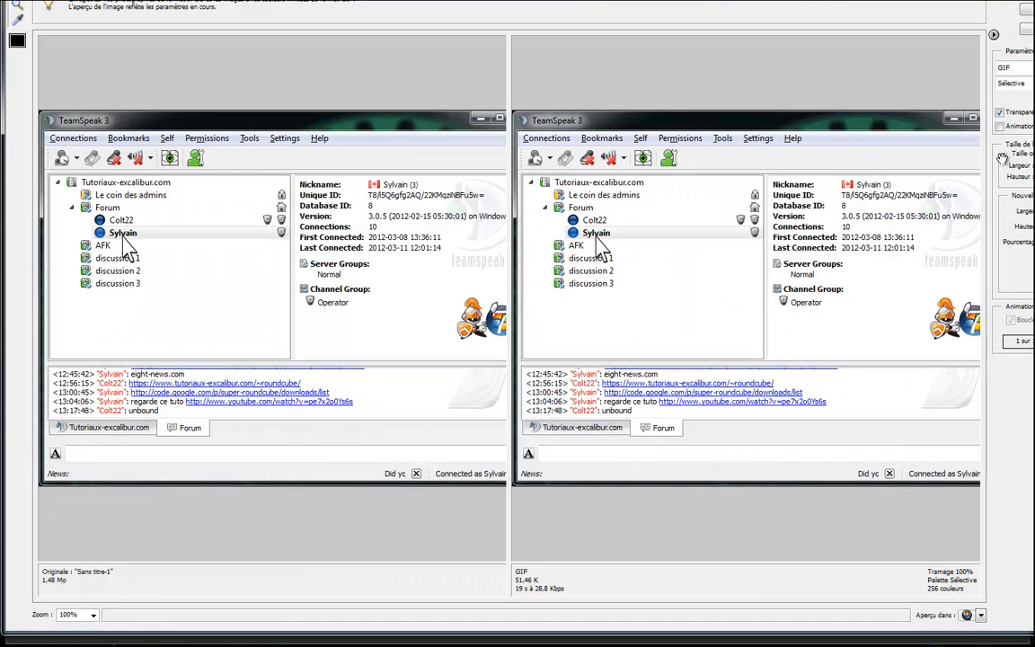
pyautogui.click(1017, 67)
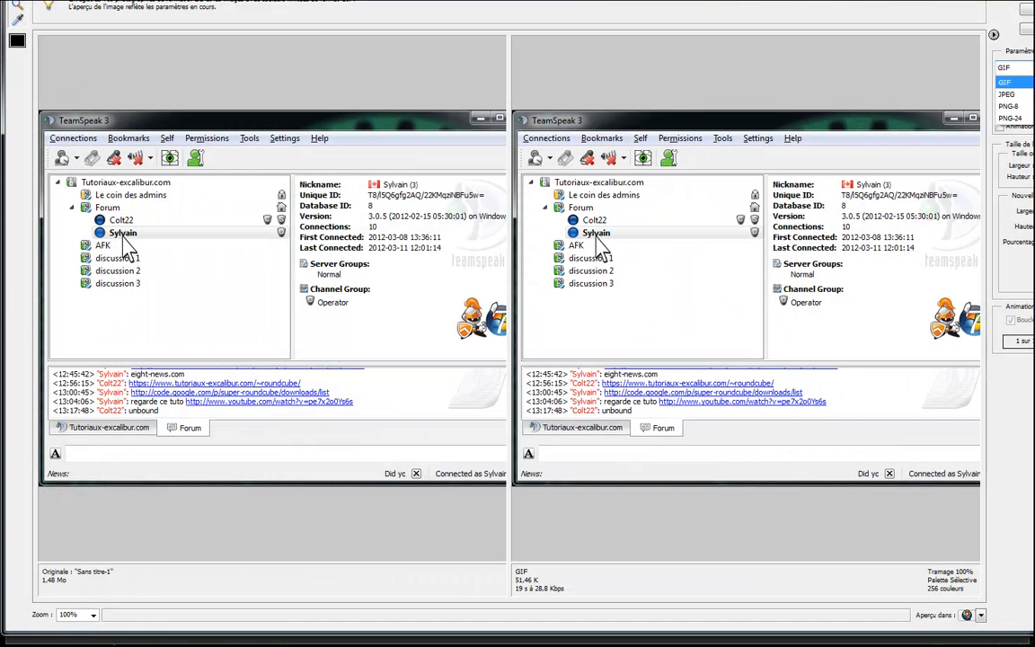
pyautogui.click(1020, 94)
pyautogui.click(1025, 9)
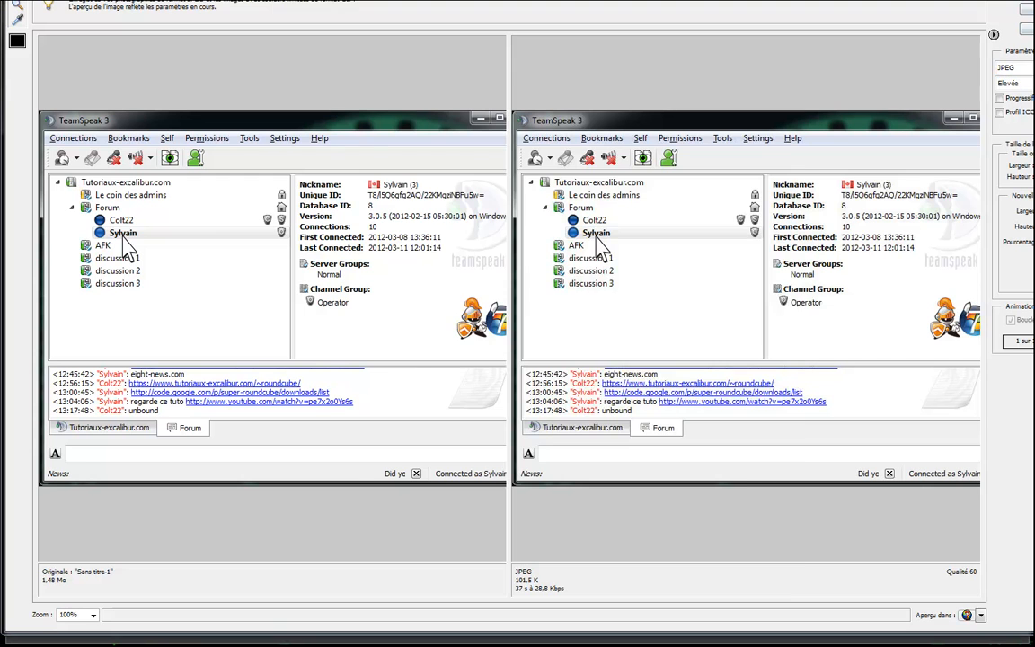
pyautogui.click(418, 273)
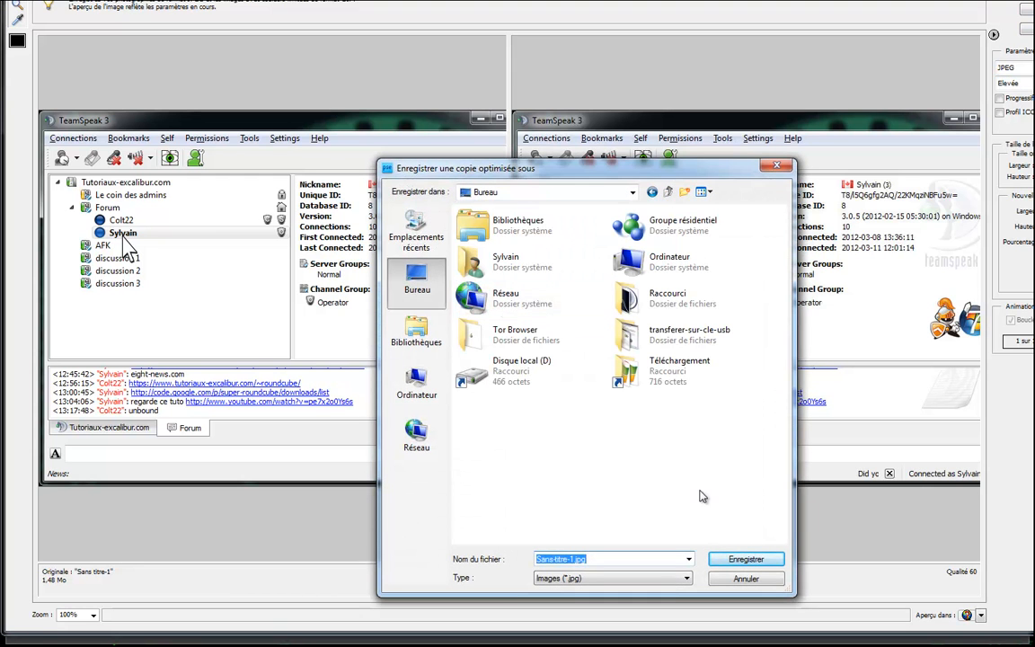
pyautogui.click(745, 560)
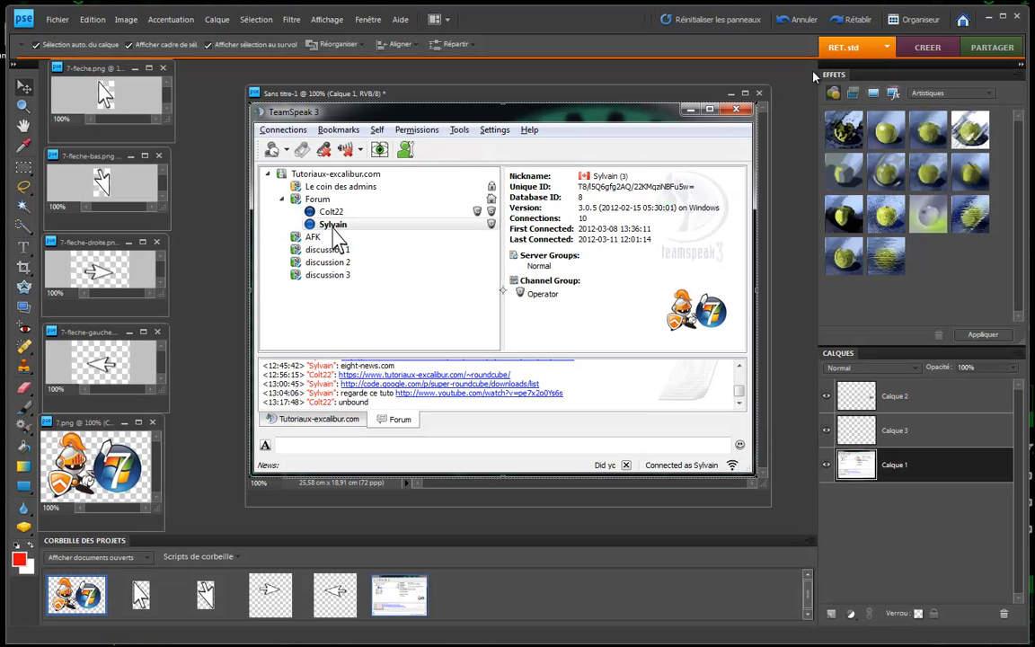
# Close the annotated capture's document without saving its changes and minimize the editor
pyautogui.click(761, 96)
pyautogui.click(522, 256)
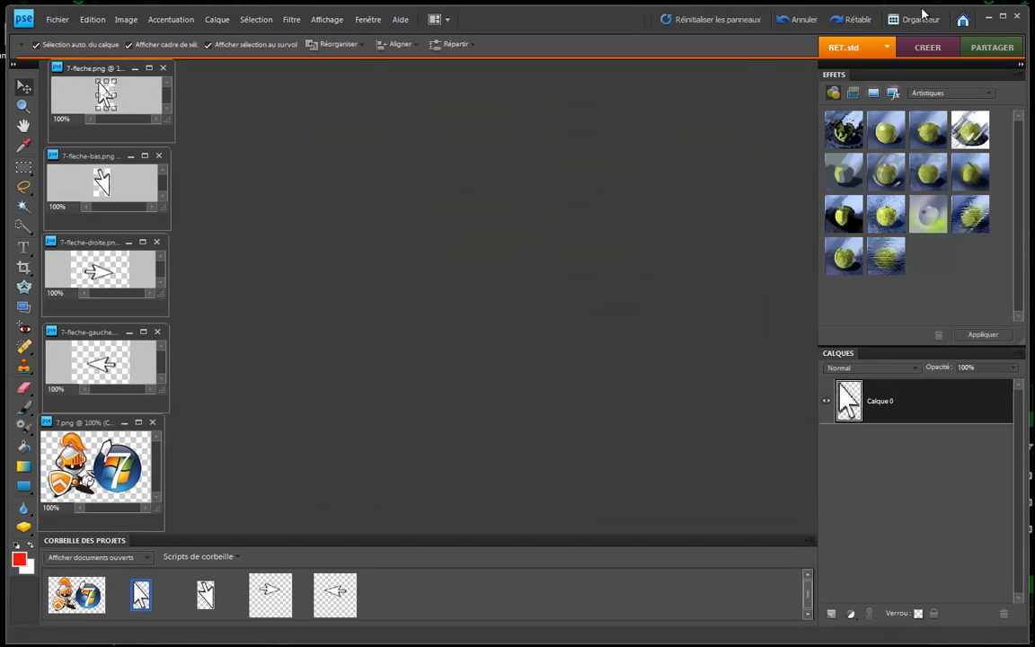
pyautogui.click(985, 17)
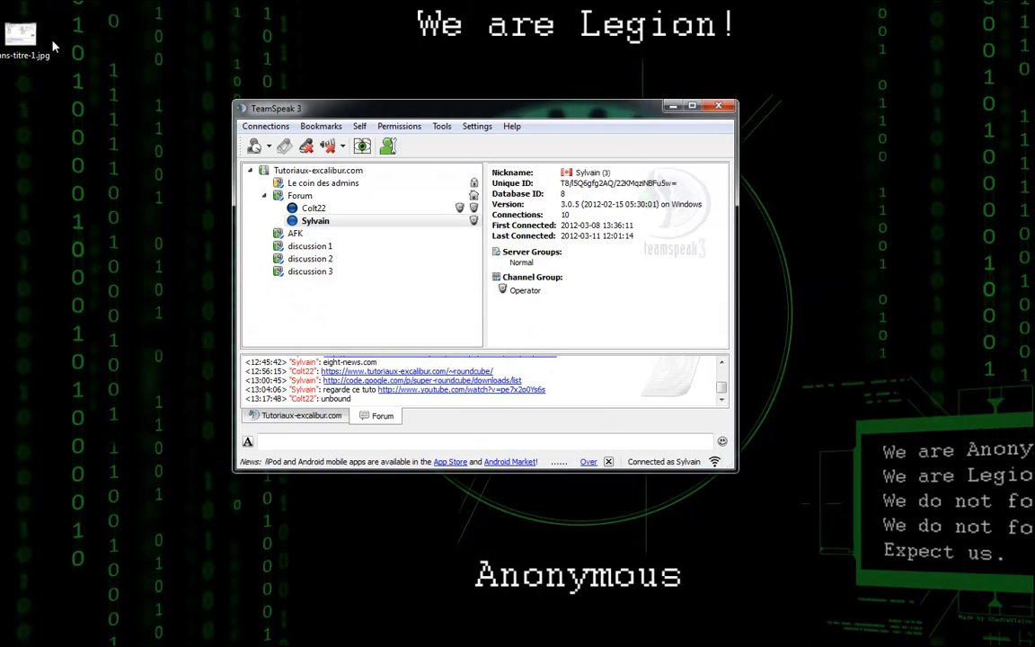
# Move Sans-titre-1.jpg inward on the desktop and open it to check the saved capture, with TeamSpeak minimized
pyautogui.moveTo(36, 54); pyautogui.dragTo(103, 125)
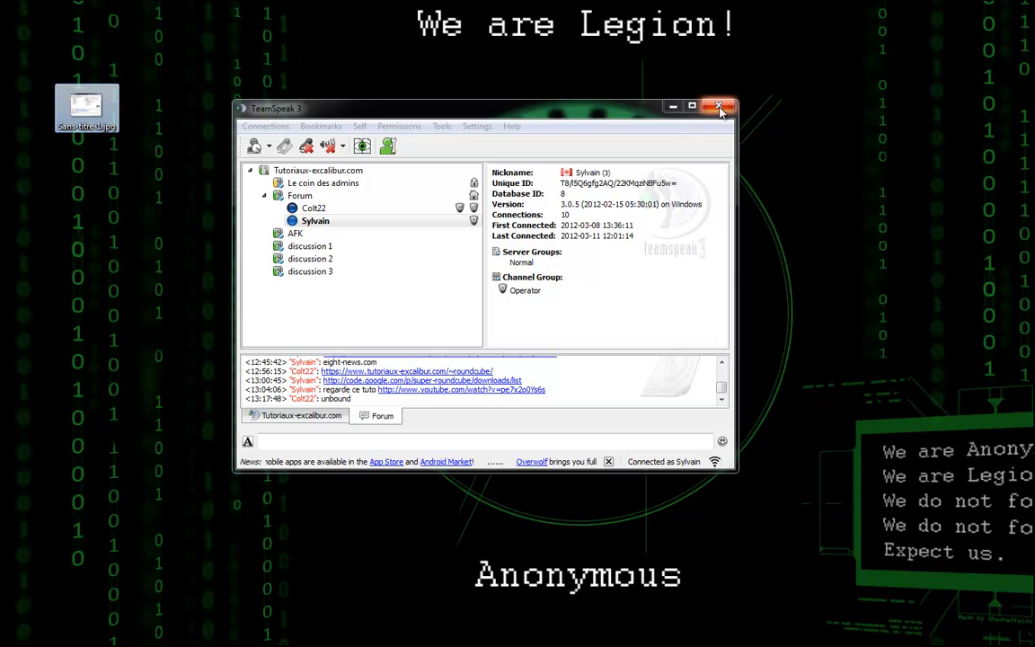
pyautogui.click(683, 108)
pyautogui.doubleClick(86, 106)
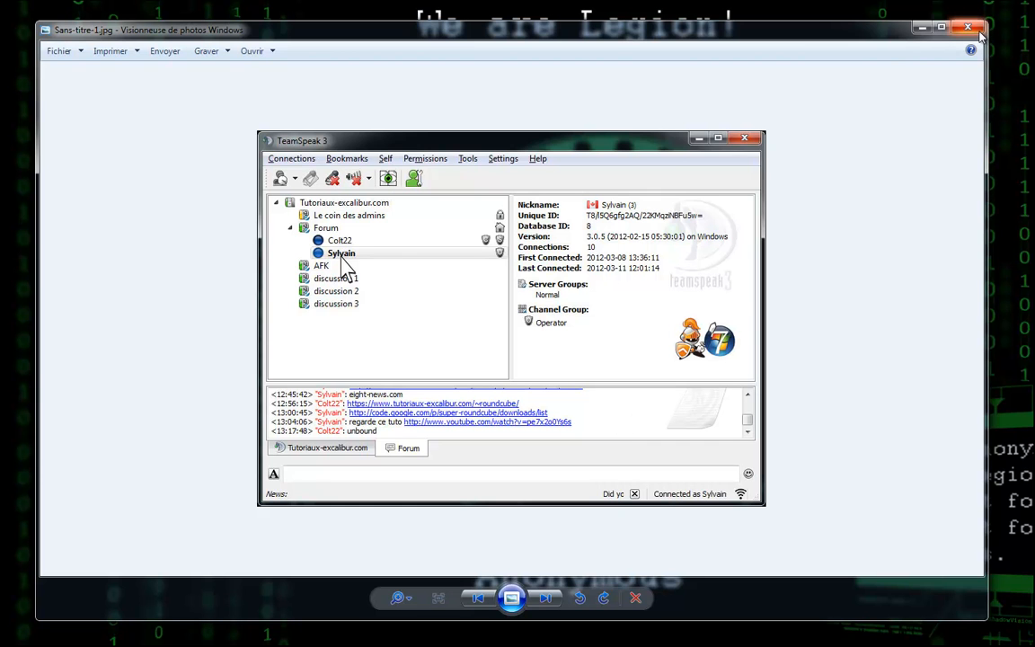
pyautogui.click(975, 33)
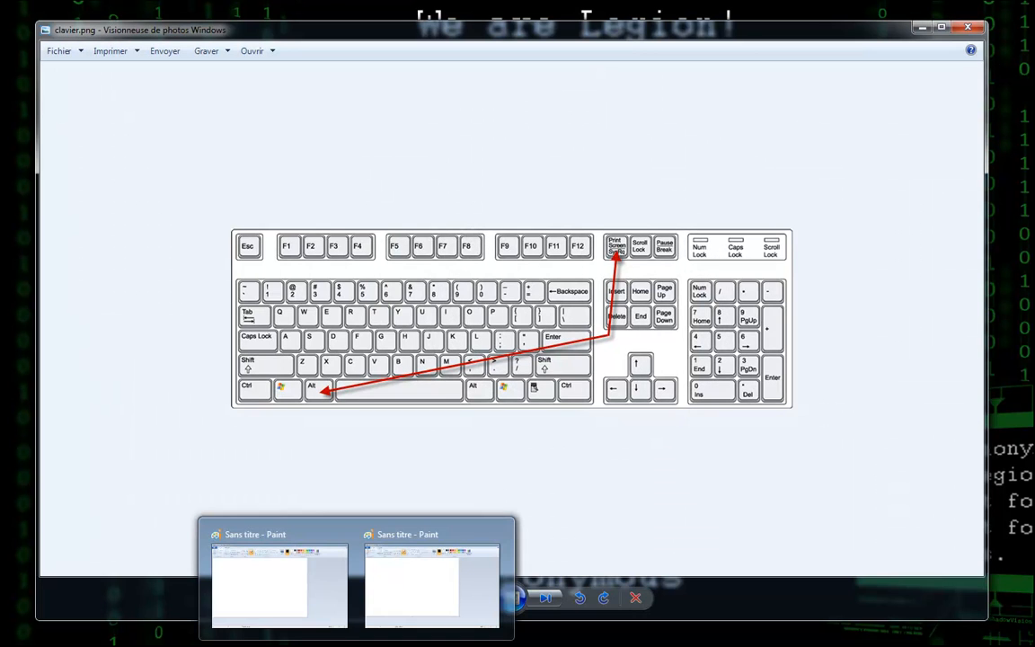
# Shrink the clavier.png viewer window to fit around the keyboard picture and move it to the middle of the desktop
pyautogui.click(406, 609)
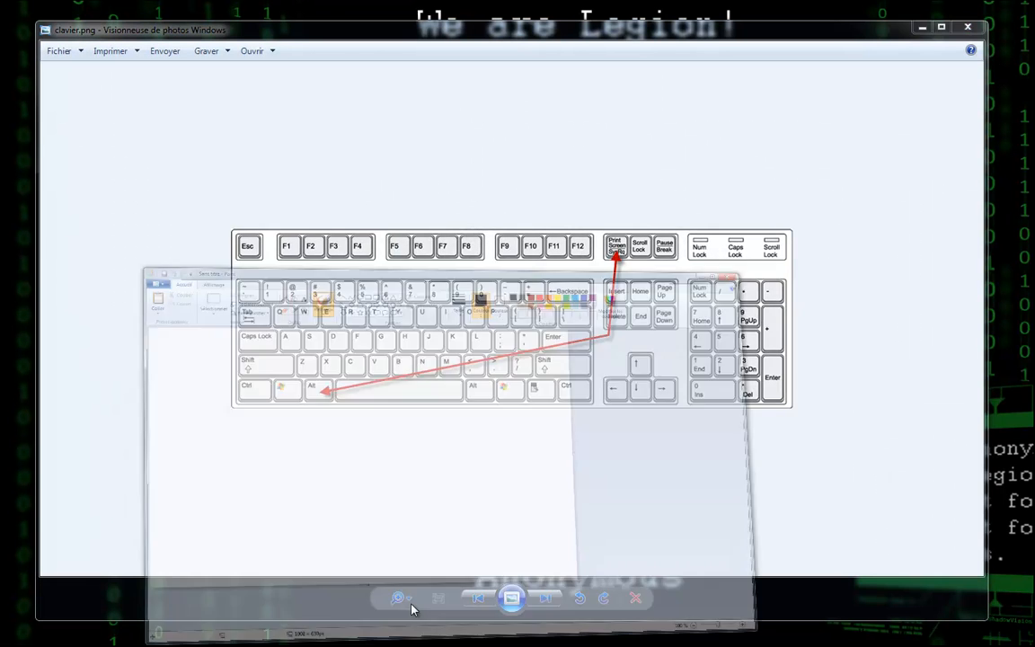
pyautogui.click(964, 11)
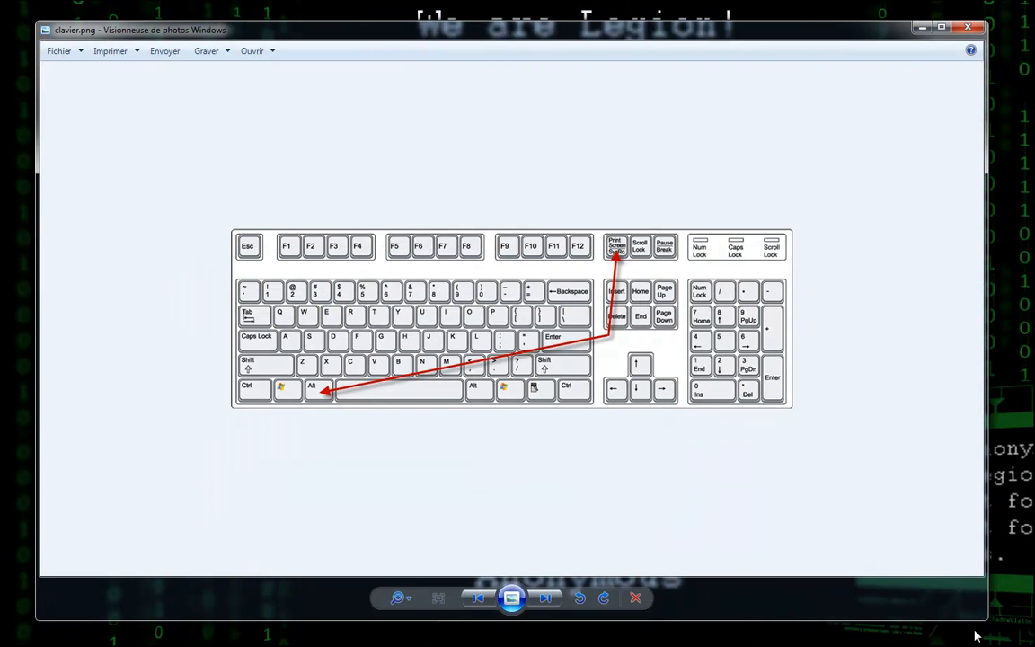
pyautogui.moveTo(986, 619); pyautogui.dragTo(589, 392)
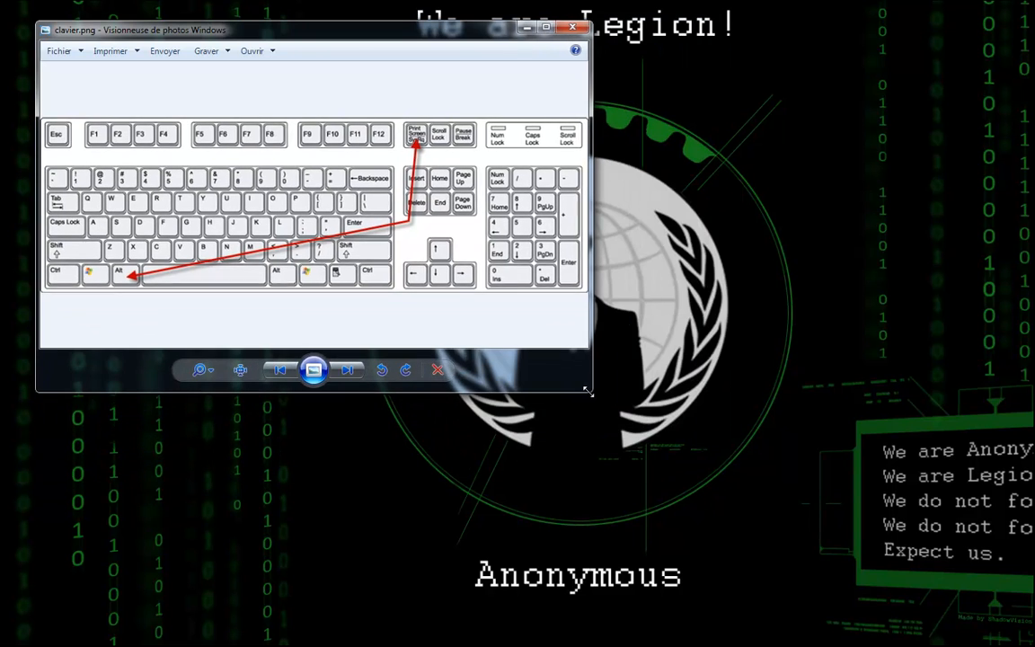
pyautogui.moveTo(400, 32); pyautogui.dragTo(614, 161)
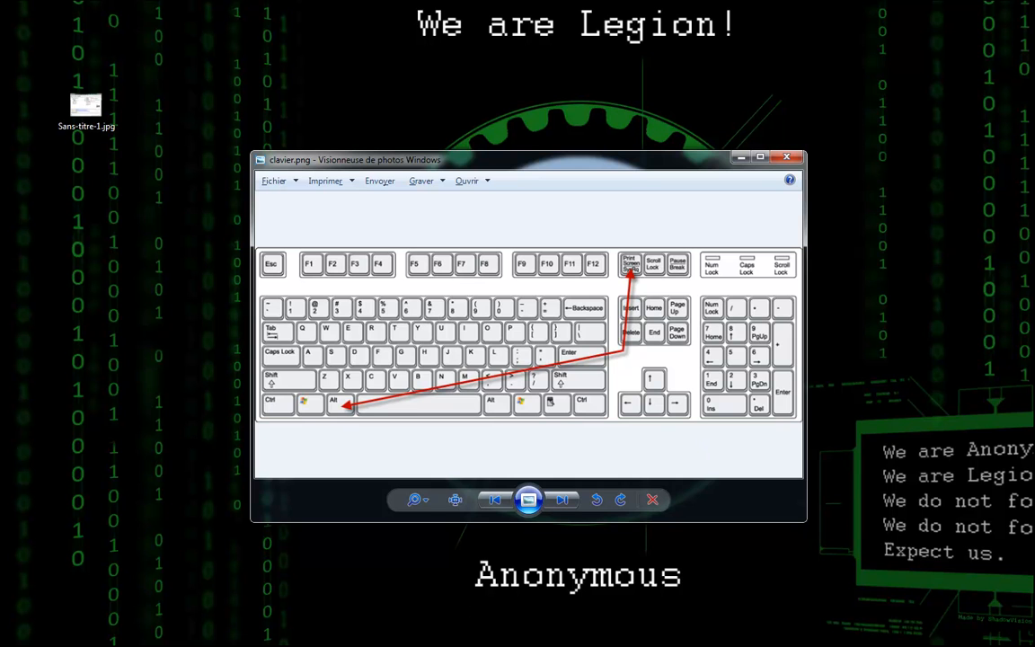
# Switch to Photoshop Elements and quit it without saving changes to the open arrow images
pyautogui.click(397, 575)
pyautogui.click(57, 20)
pyautogui.click(1015, 17)
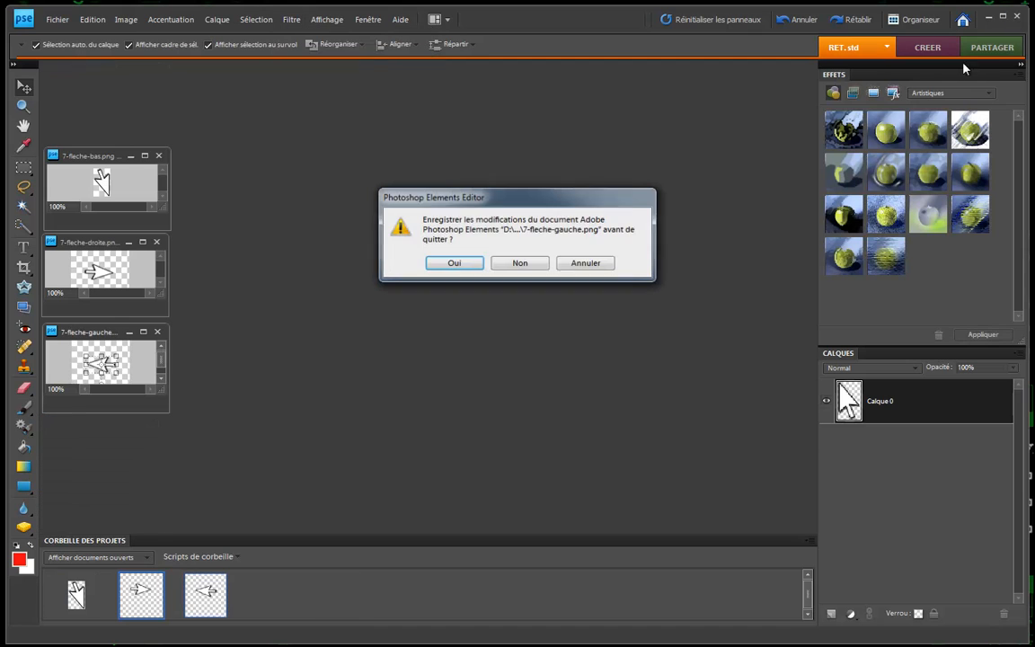
pyautogui.click(527, 267)
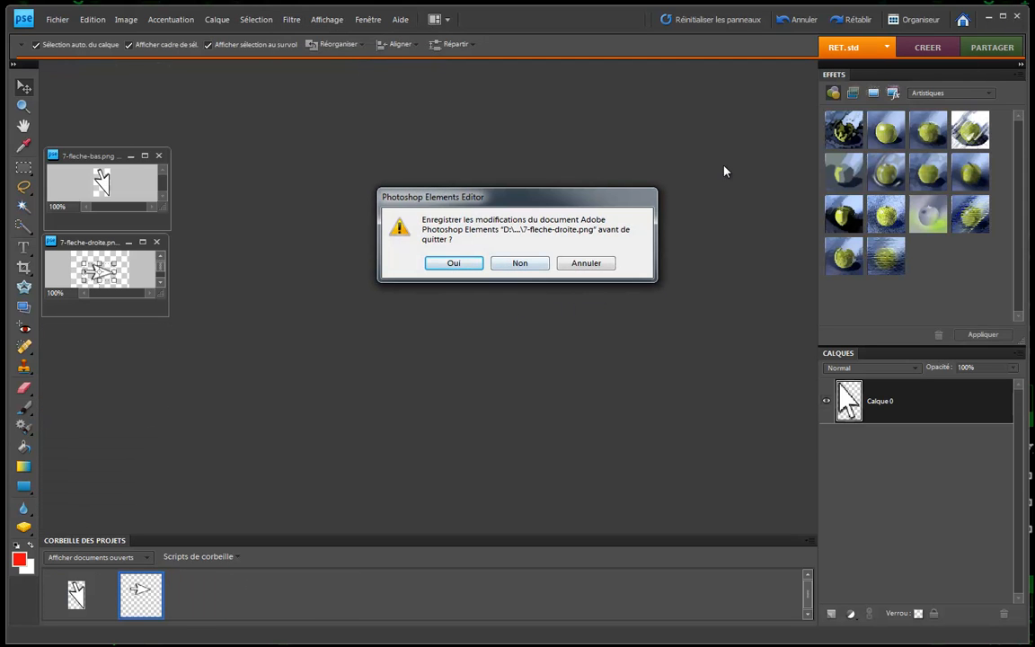
pyautogui.click(593, 264)
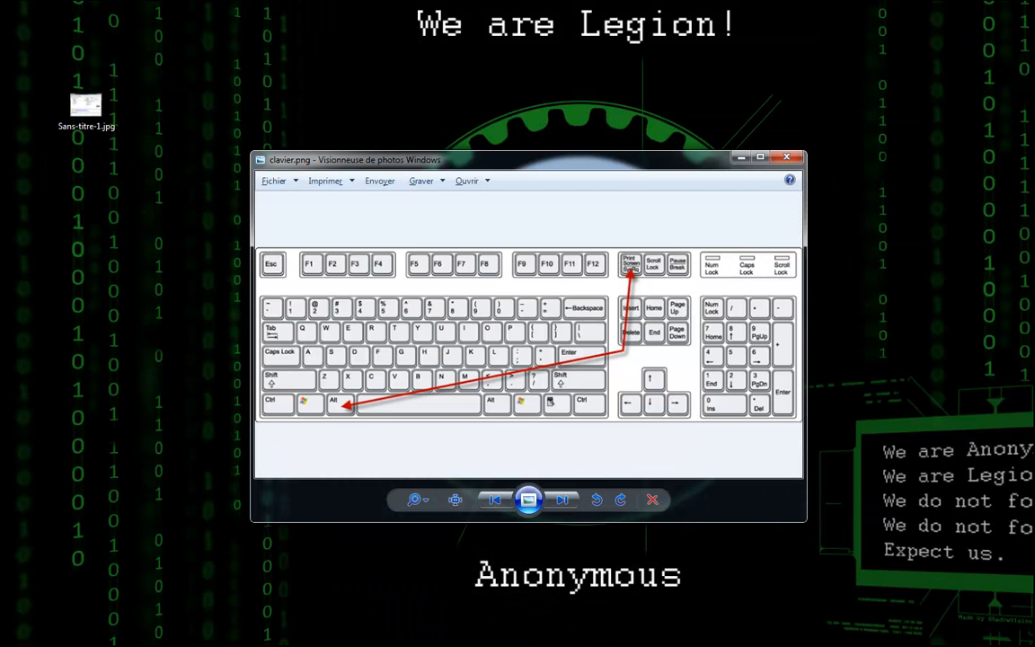
# Switch to the blank Paint document and paste the capture of the clavier.png viewer window
pyautogui.moveTo(359, 645)
pyautogui.click(395, 607)
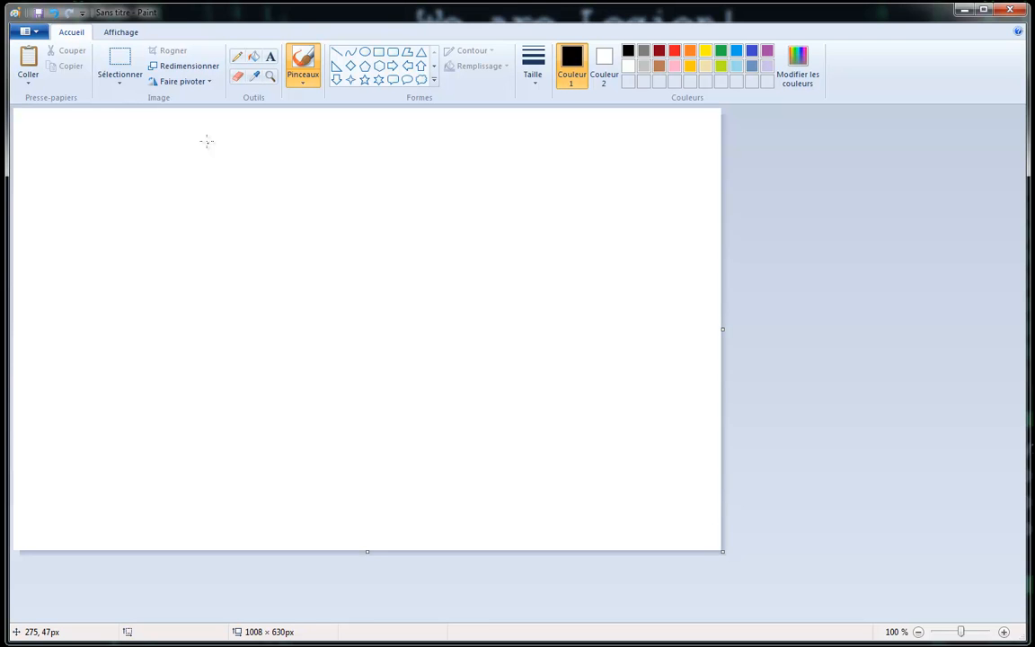
pyautogui.hotkey('ctrl', 'v')
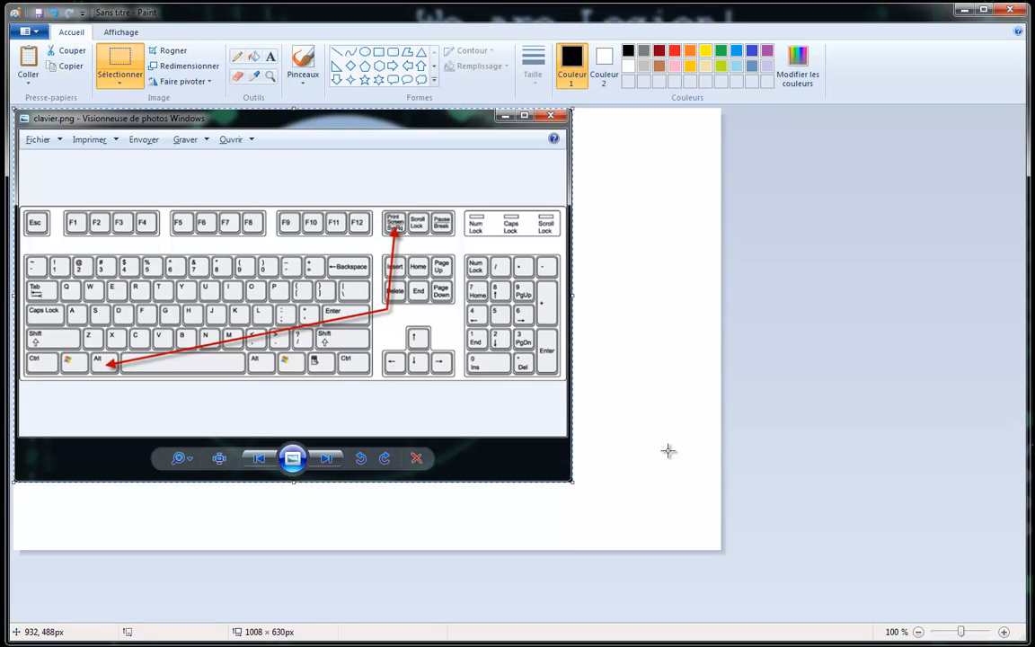
# Close Paint without saving the pasted capture and close the clavier.png viewer
pyautogui.click(1010, 9)
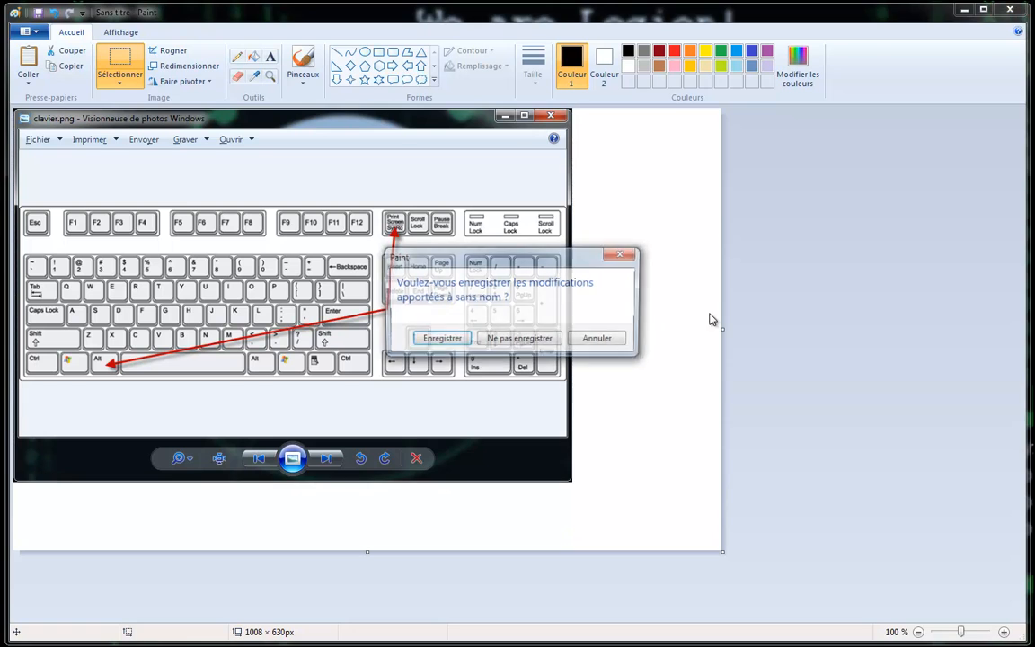
pyautogui.click(519, 339)
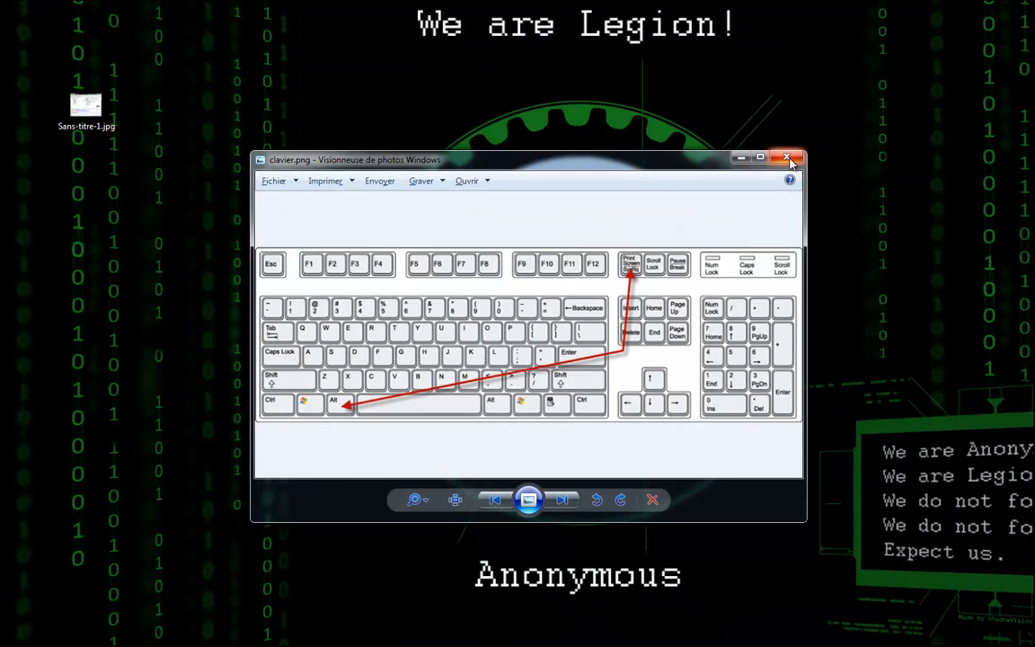
pyautogui.hotkey('alt', 'F4')
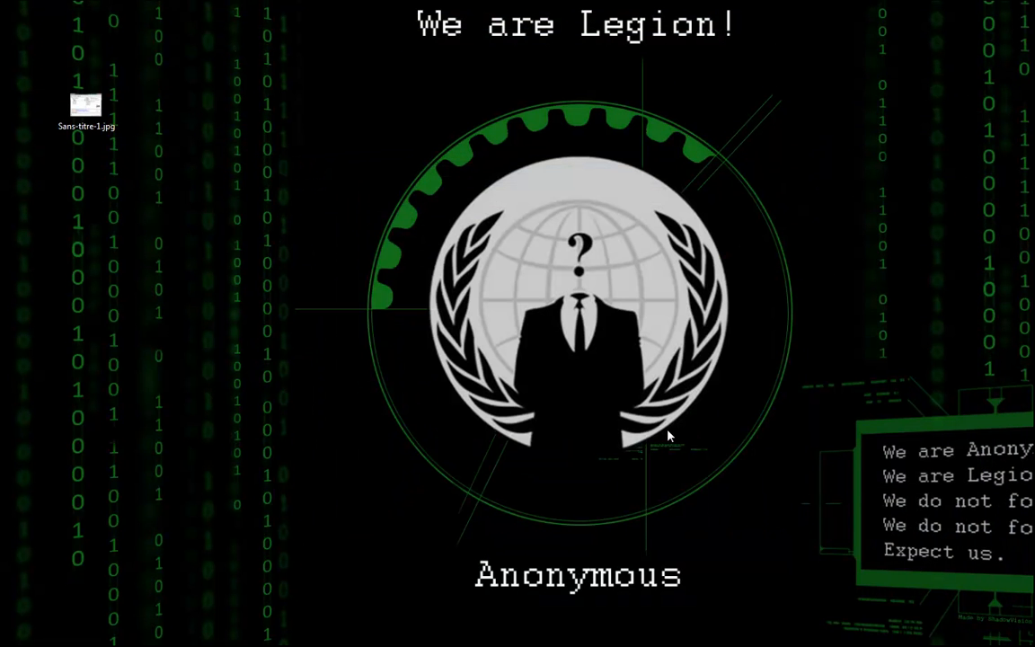